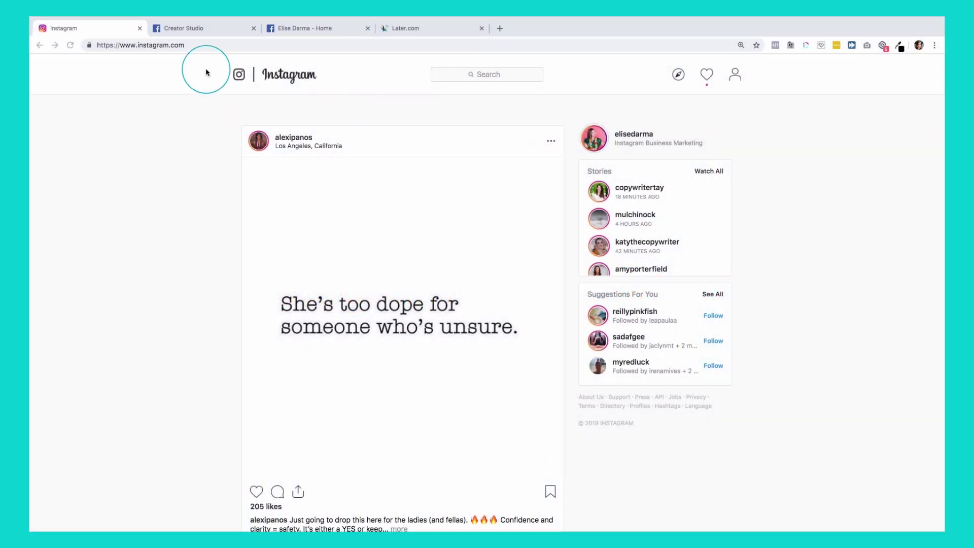
# Step: Like the alexipanos quote post (count now 206) and post the comment 'This is so true!'
pyautogui.click(205, 45)
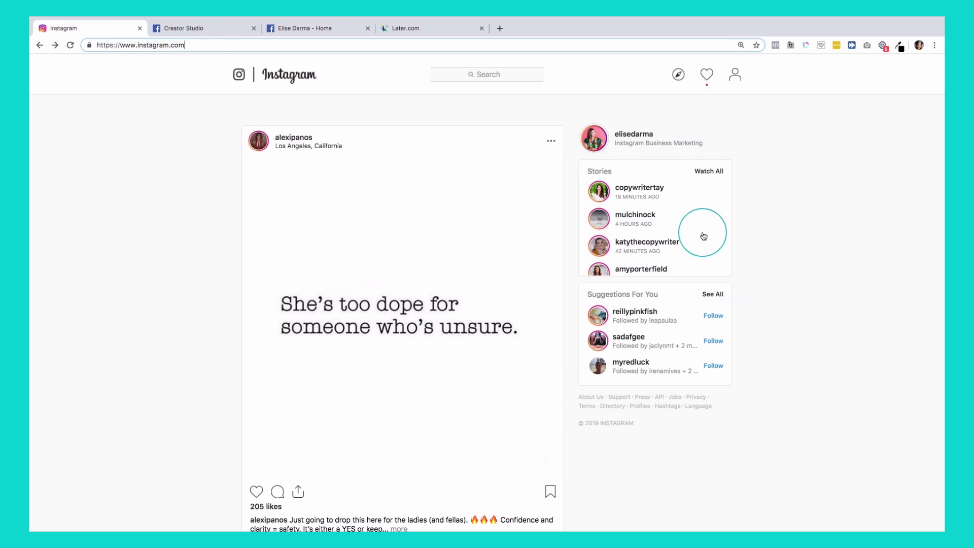
pyautogui.scroll(-2, 237, 267)
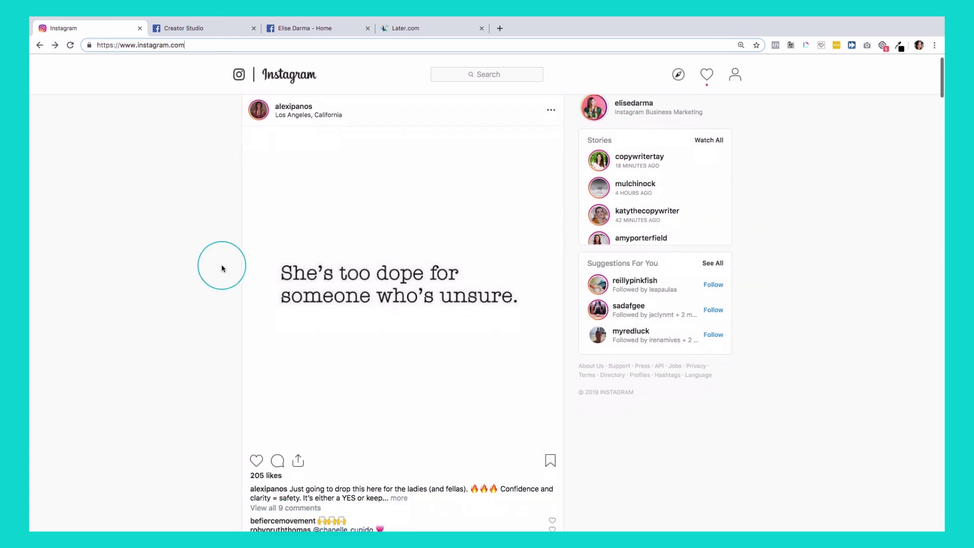
pyautogui.scroll(-6, 222, 267)
pyautogui.scroll(-4, 223, 267)
pyautogui.scroll(-6, 223, 268)
pyautogui.scroll(-4, 222, 267)
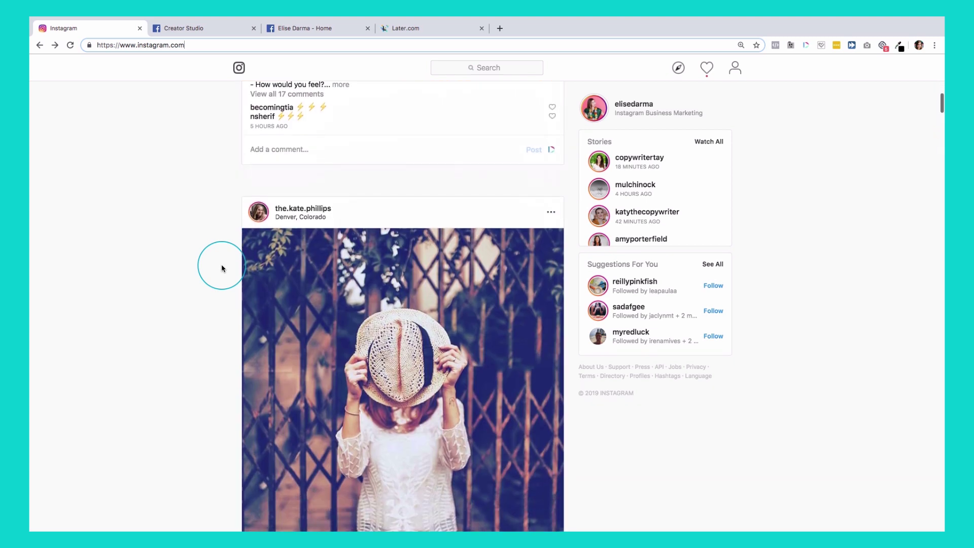
pyautogui.scroll(4, 222, 267)
pyautogui.scroll(6, 222, 268)
pyautogui.scroll(8, 223, 267)
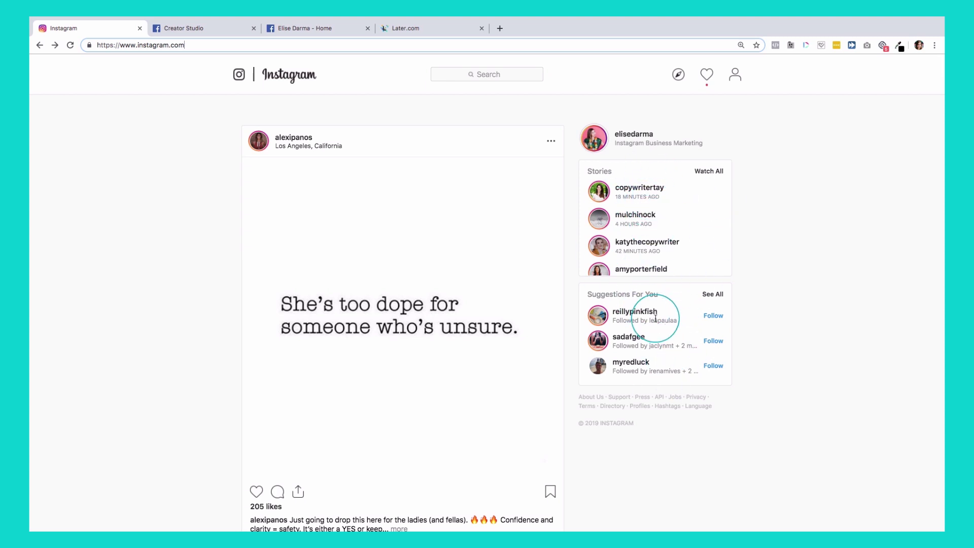
pyautogui.scroll(-2, 450, 219)
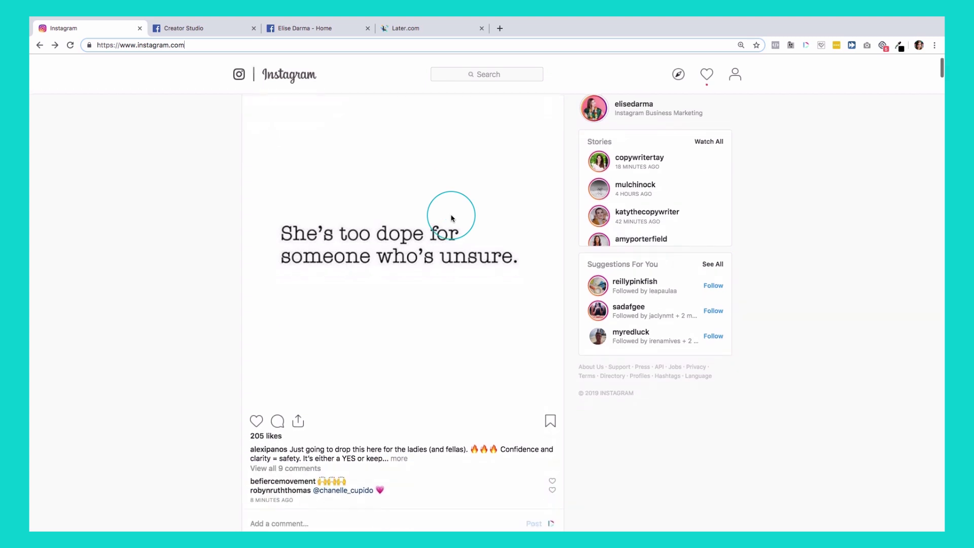
pyautogui.scroll(-2, 451, 218)
pyautogui.scroll(-2, 451, 218)
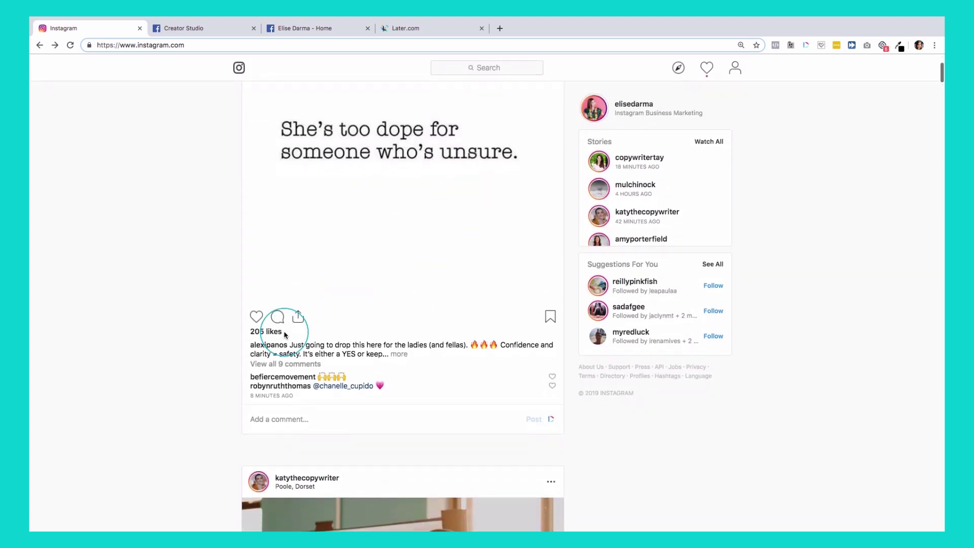
pyautogui.click(256, 317)
pyautogui.write('This is so true!')
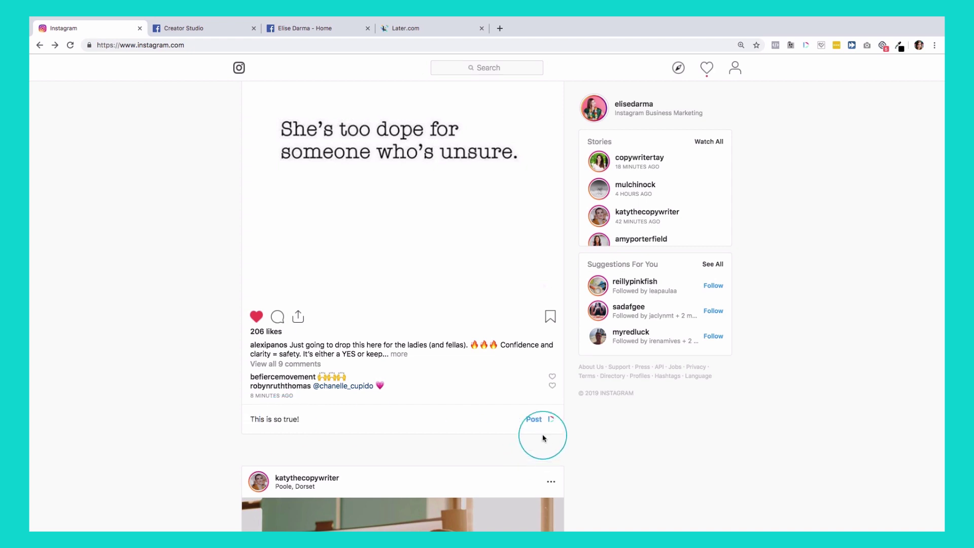
pyautogui.click(533, 419)
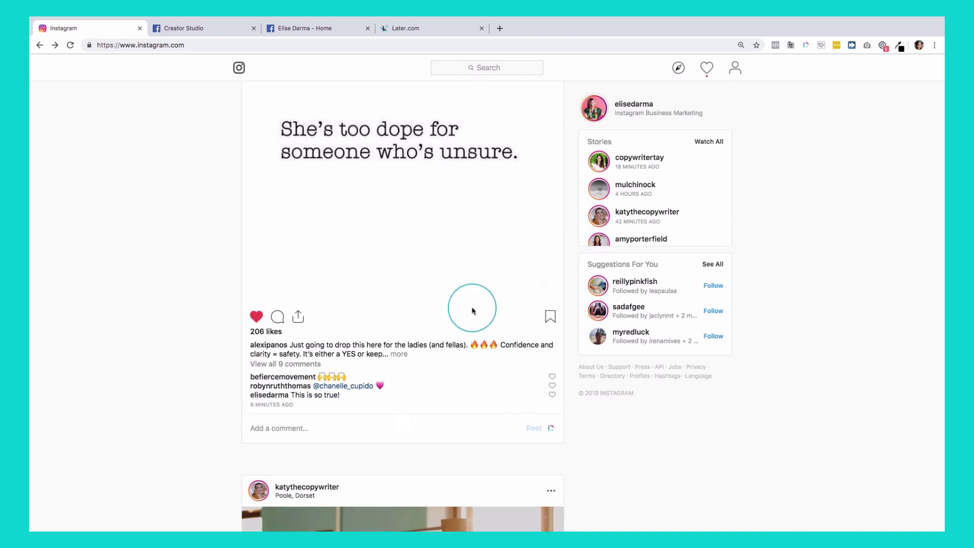
pyautogui.scroll(5, 431, 317)
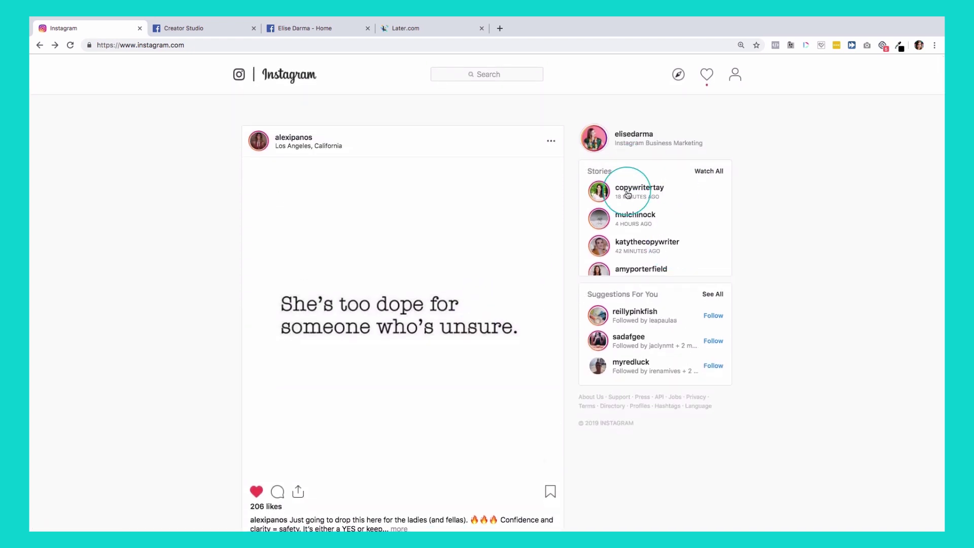
pyautogui.scroll(-3, 646, 201)
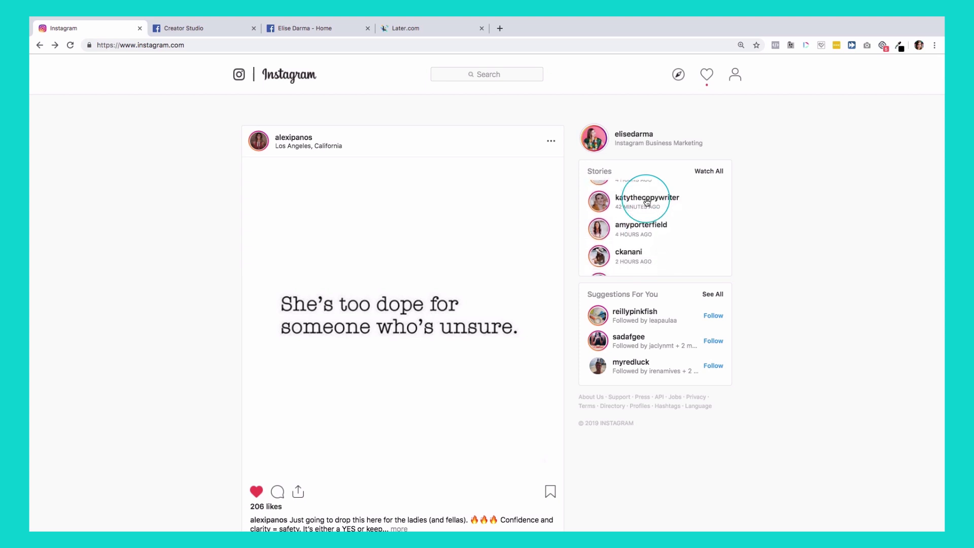
pyautogui.scroll(1, 646, 202)
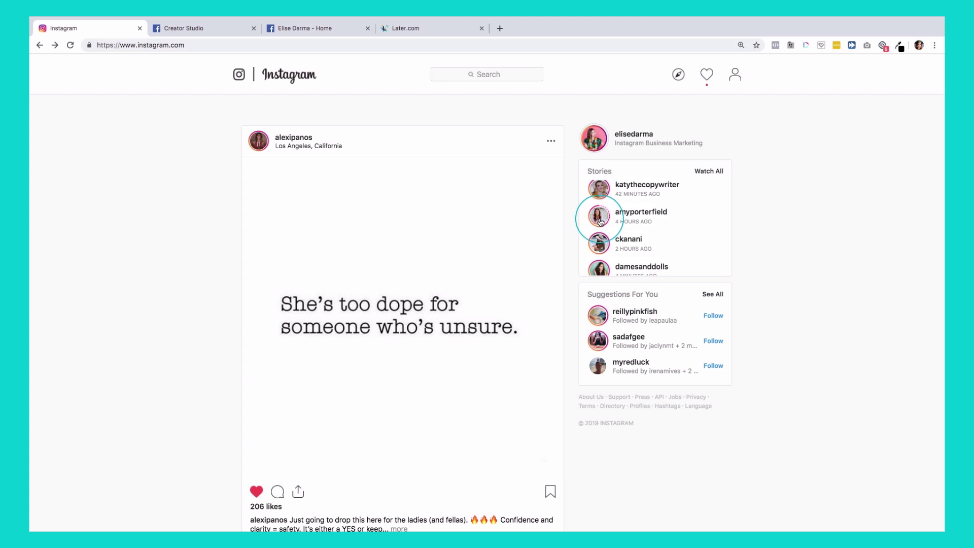
pyautogui.click(599, 216)
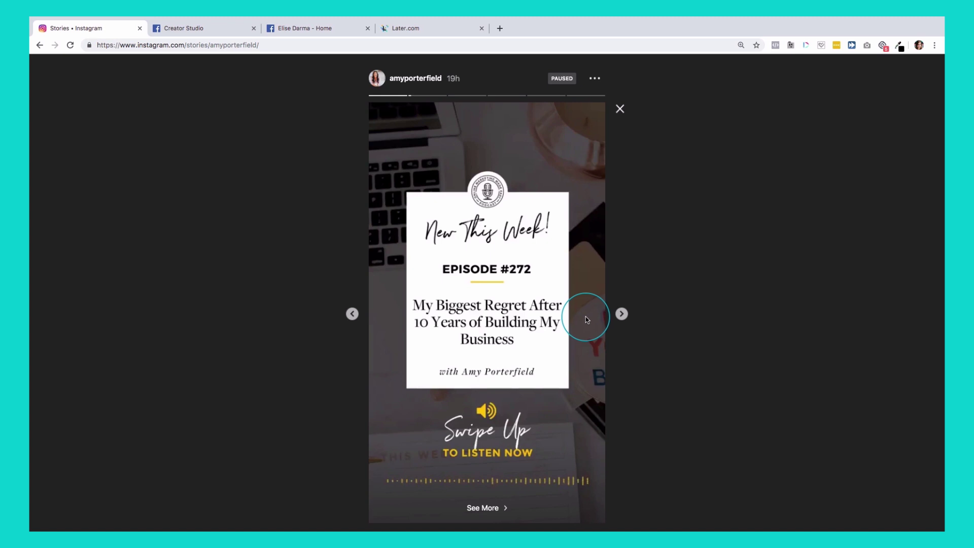
pyautogui.click(621, 314)
pyautogui.click(622, 314)
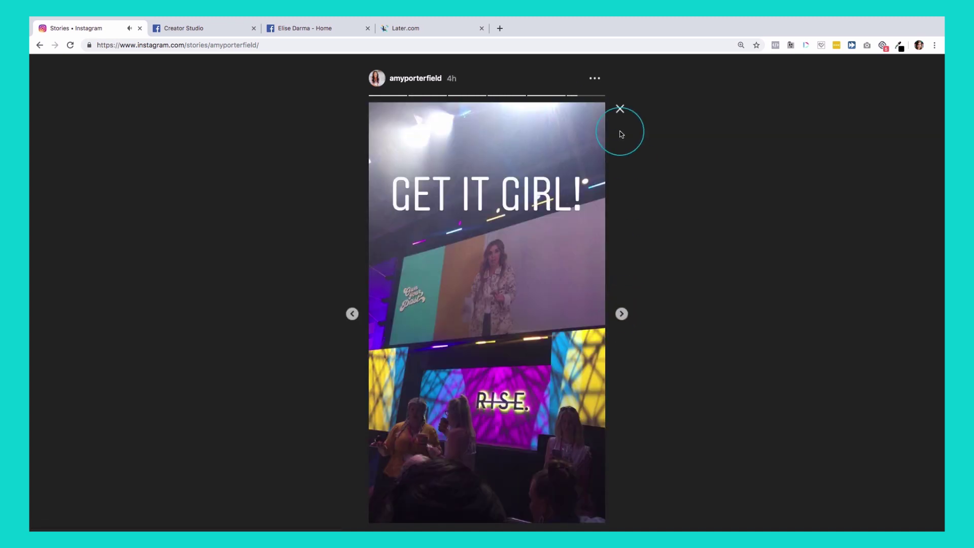
pyautogui.click(619, 109)
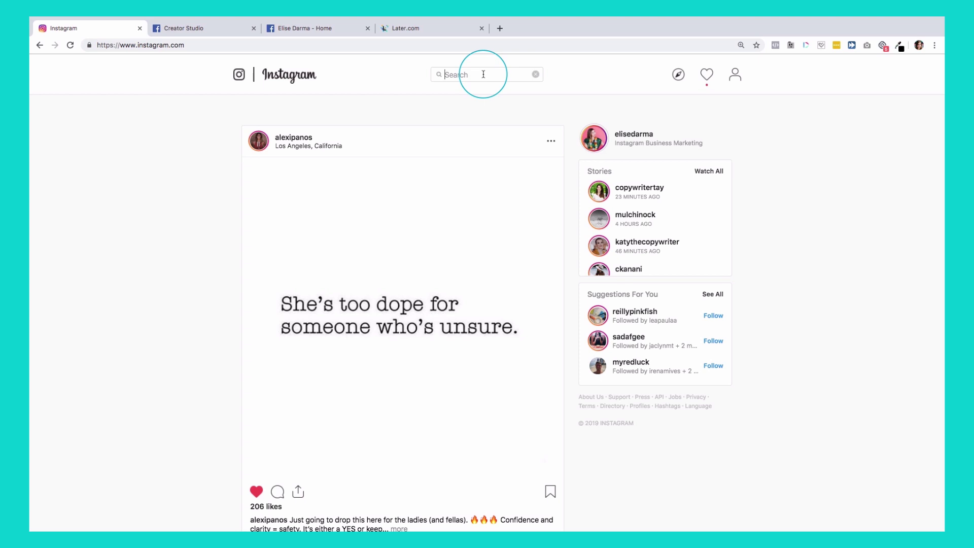
pyautogui.write('#traveleurope')
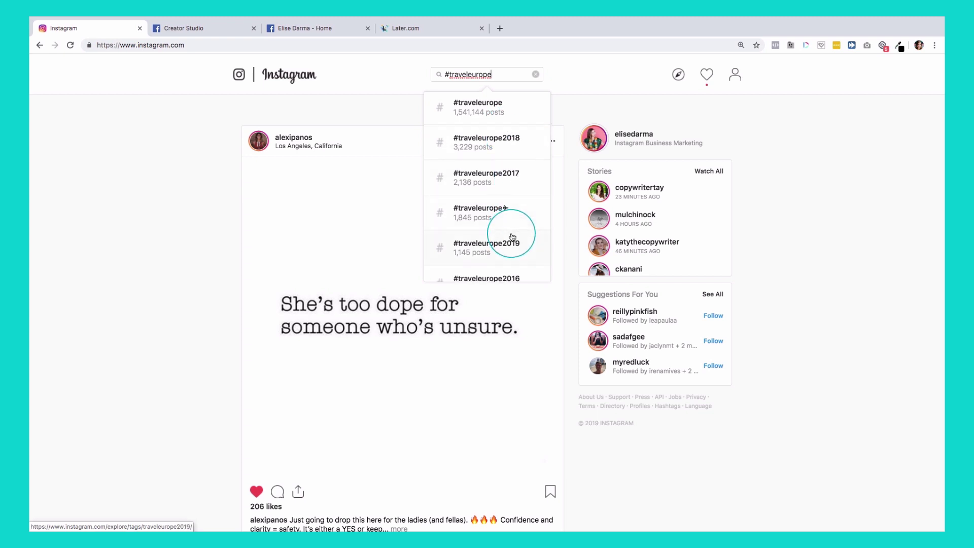
pyautogui.scroll(-1, 512, 229)
pyautogui.scroll(-1, 512, 237)
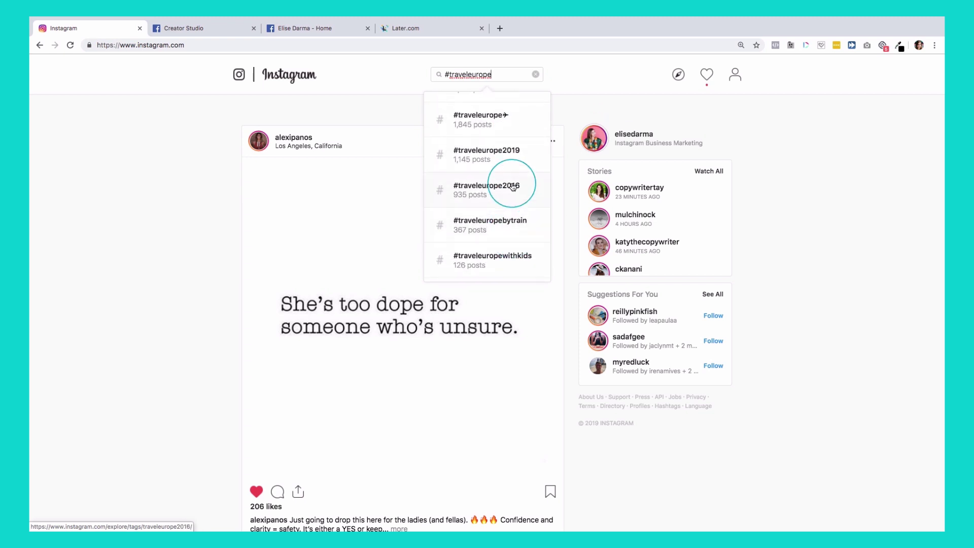
pyautogui.scroll(-3, 511, 213)
pyautogui.scroll(5, 513, 187)
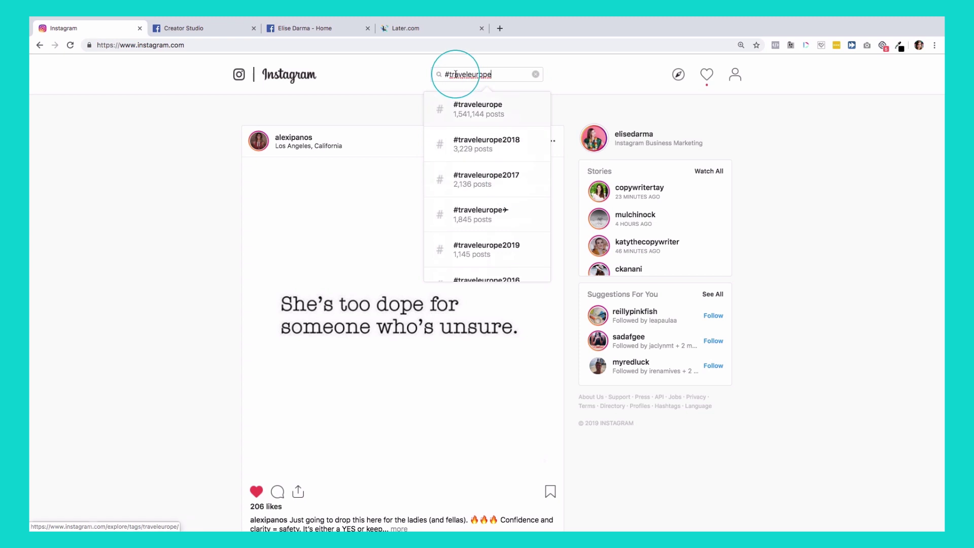
# Step: Delete the #traveleurope search term, then clear the #bossbabe search after browsing its suggestions
pyautogui.moveTo(492, 74); pyautogui.dragTo(449, 74)
pyautogui.press('BackSpace')
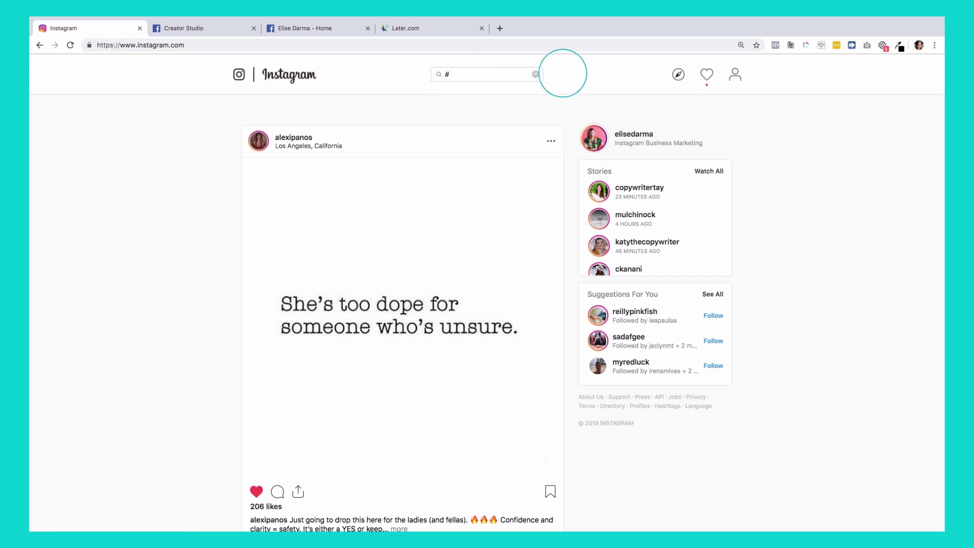
pyautogui.write('bossbabe')
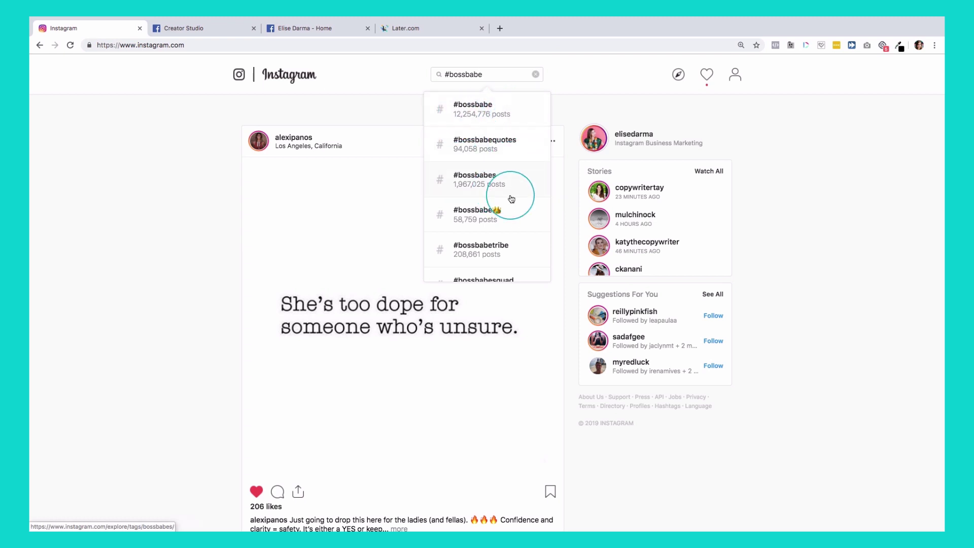
pyautogui.scroll(-3, 511, 194)
pyautogui.scroll(-3, 512, 199)
pyautogui.scroll(-2, 502, 194)
pyautogui.scroll(2, 494, 167)
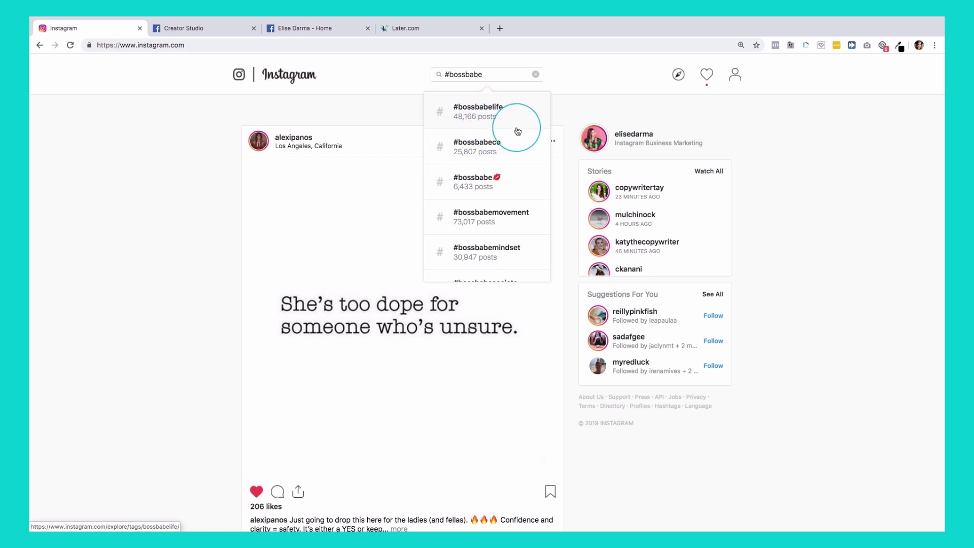
pyautogui.scroll(-3, 517, 131)
pyautogui.scroll(-2, 517, 137)
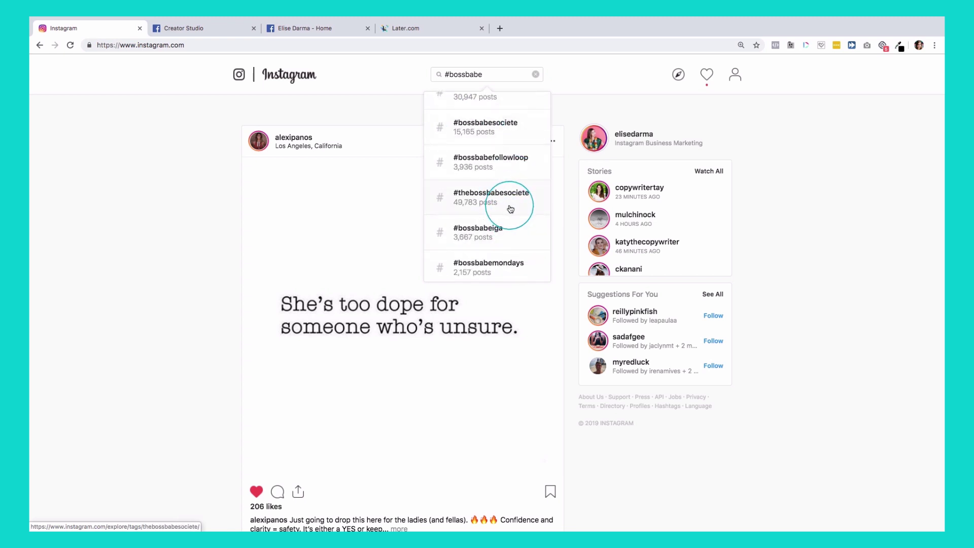
pyautogui.scroll(-1, 510, 208)
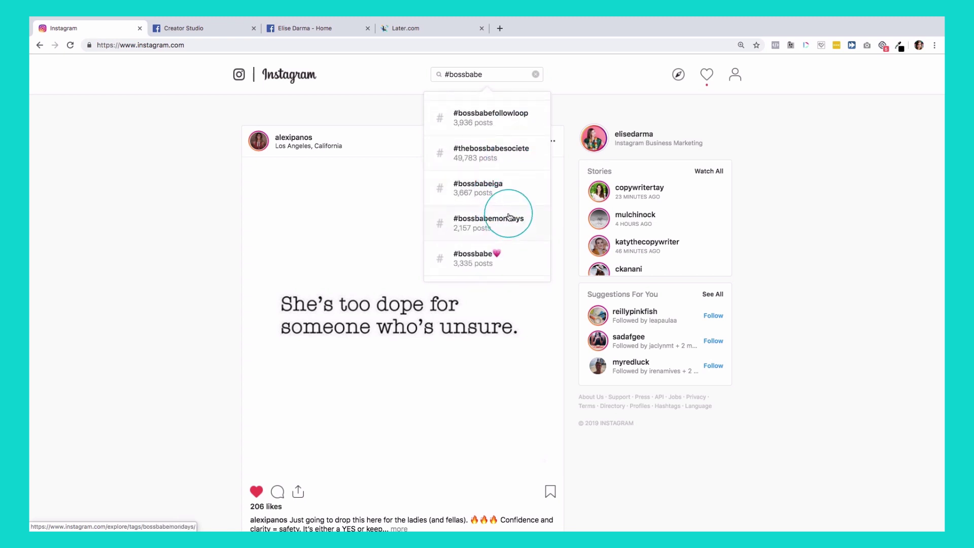
pyautogui.scroll(2, 495, 123)
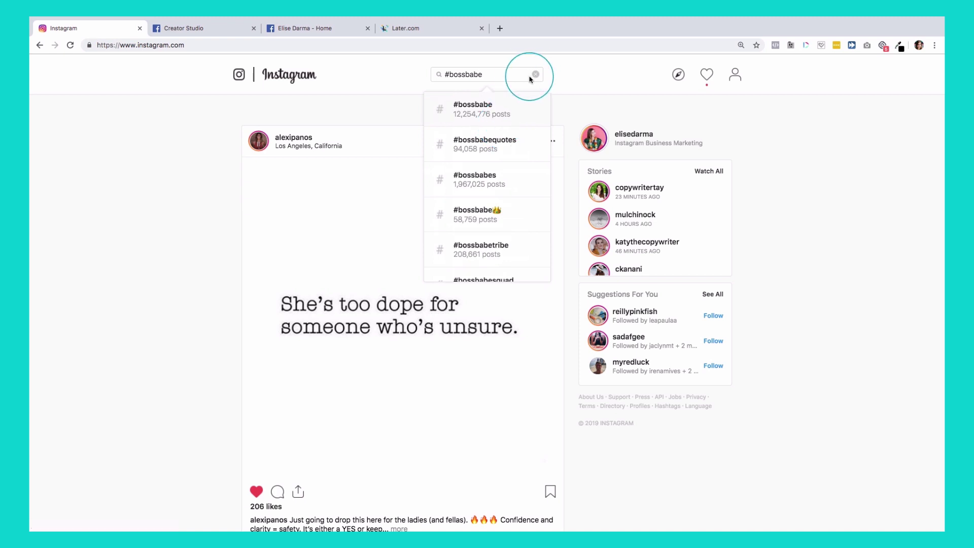
pyautogui.moveTo(509, 75); pyautogui.dragTo(444, 73)
pyautogui.press('BackSpace')
pyautogui.write('amy')
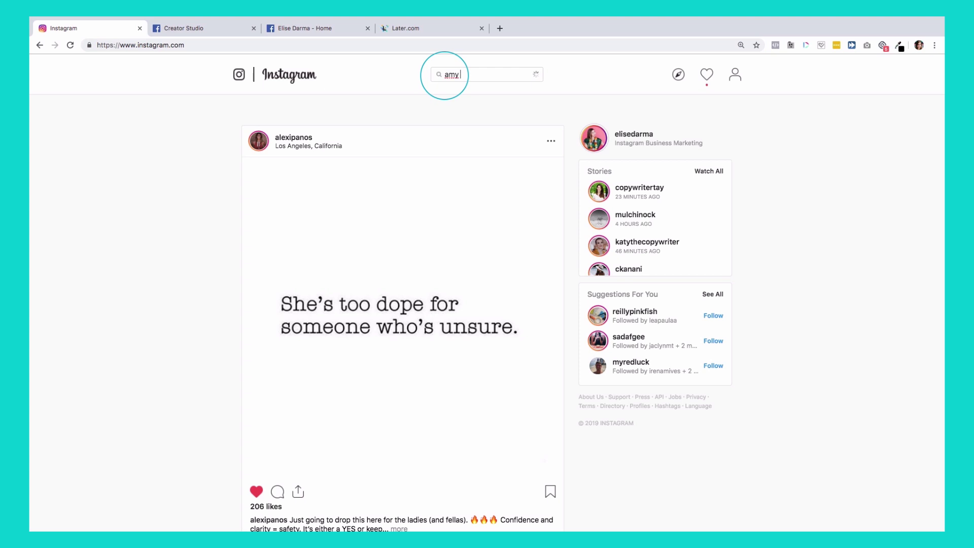
pyautogui.write('port')
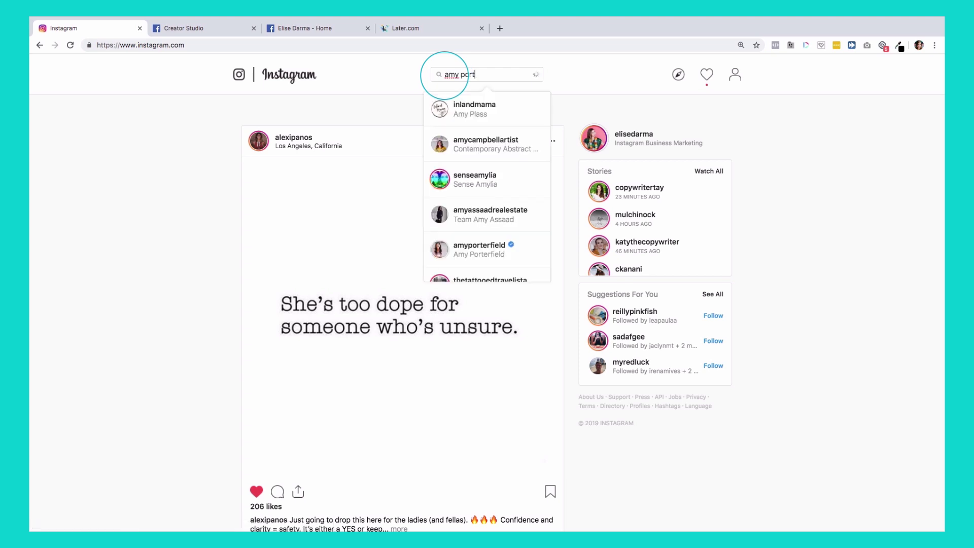
pyautogui.write('er')
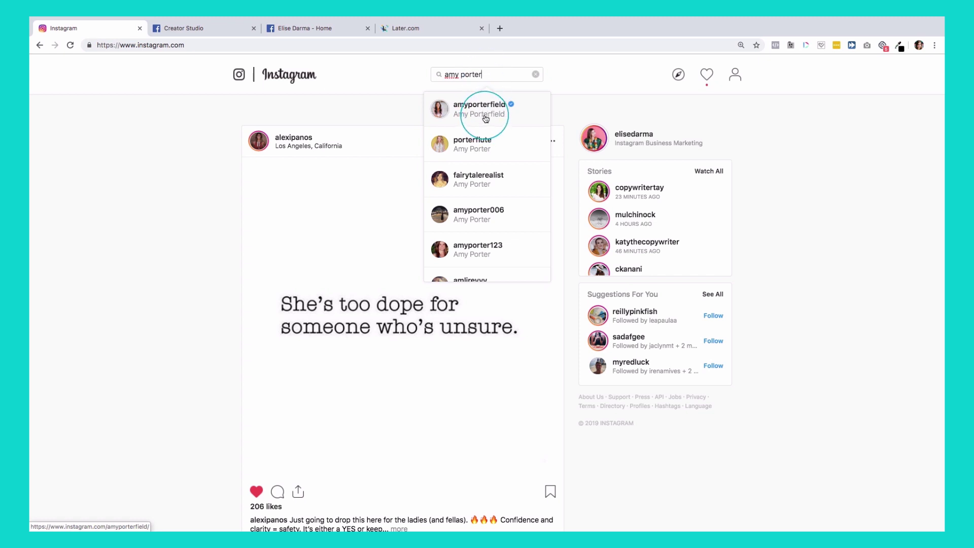
# Step: Open amyporterfield's profile and show the posts she is tagged in
pyautogui.click(485, 116)
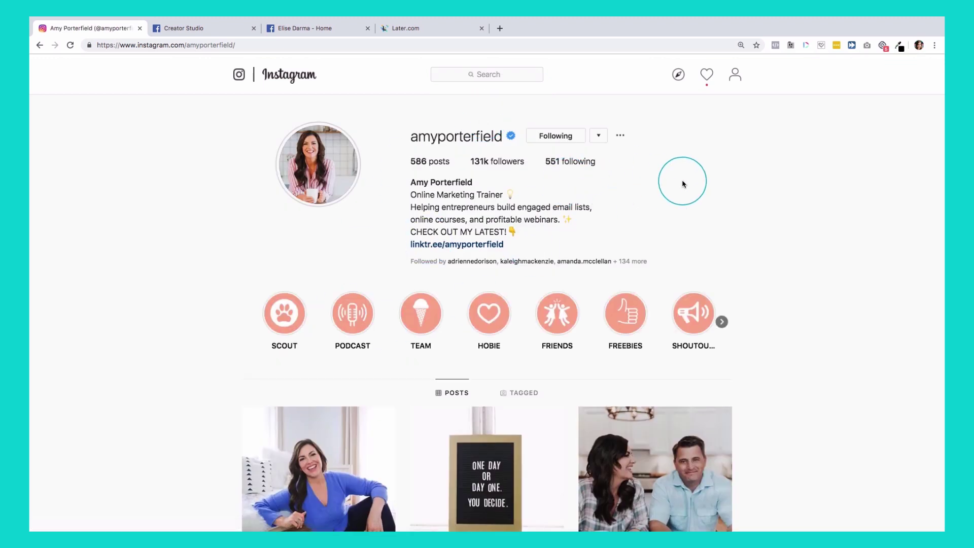
pyautogui.scroll(-5, 456, 229)
pyautogui.scroll(-2, 533, 266)
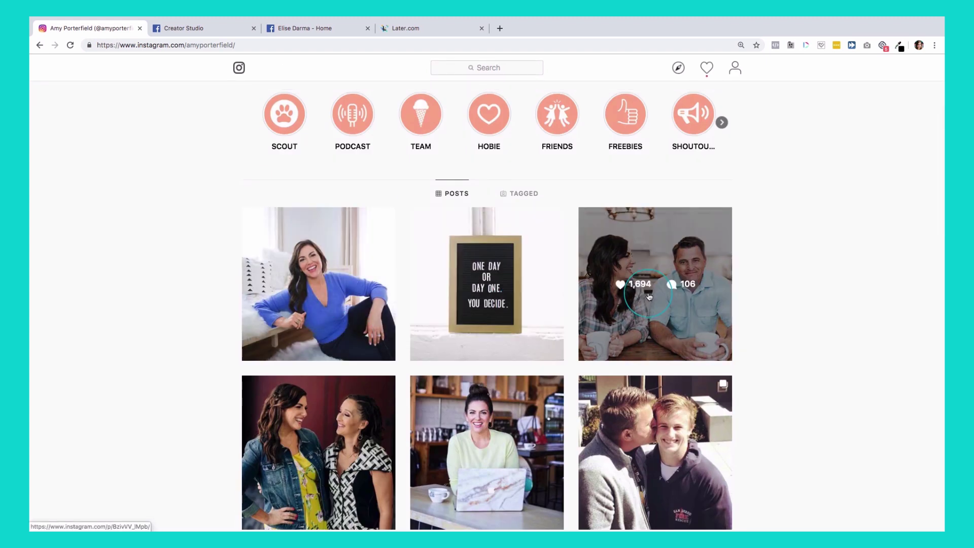
pyautogui.scroll(5, 649, 296)
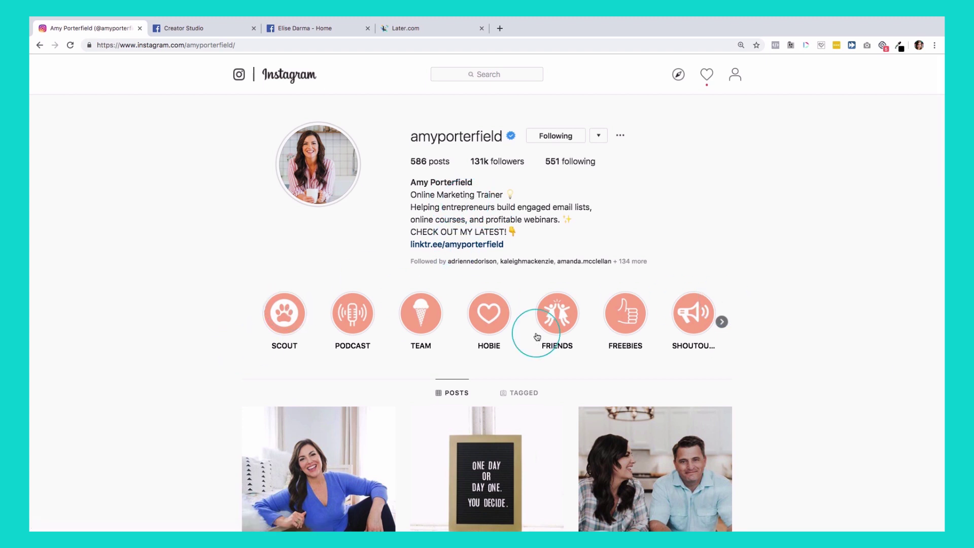
pyautogui.scroll(-5, 352, 335)
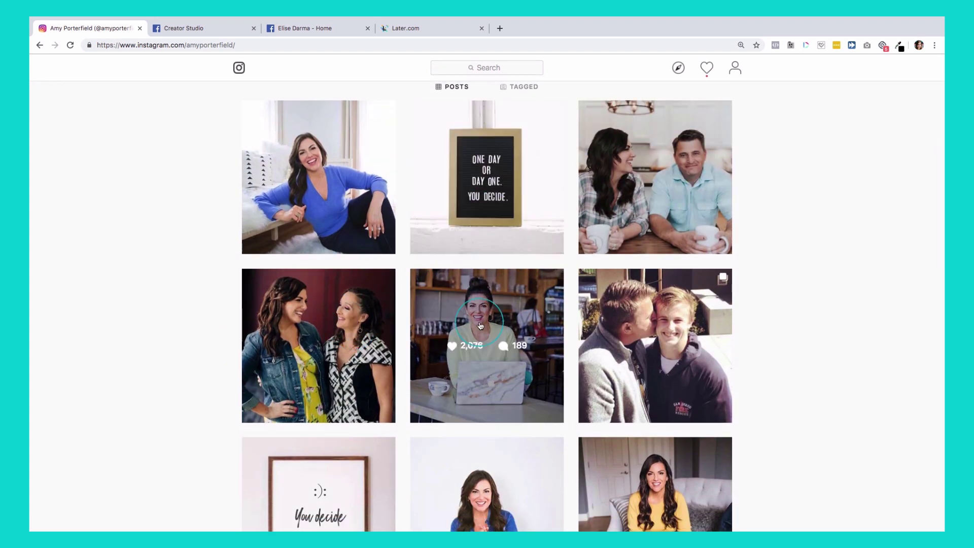
pyautogui.scroll(5, 472, 328)
pyautogui.click(519, 398)
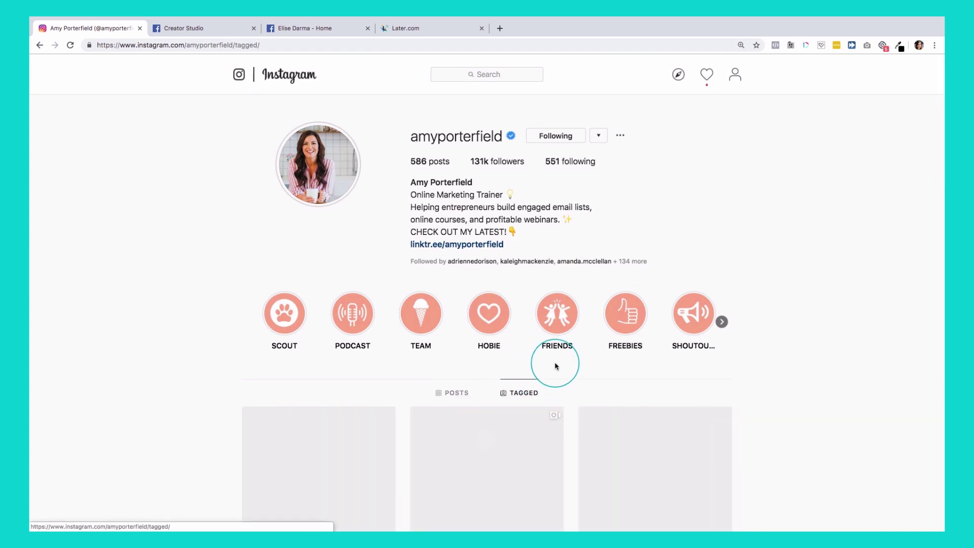
pyautogui.scroll(-3, 556, 367)
pyautogui.scroll(-1, 557, 367)
pyautogui.scroll(5, 532, 365)
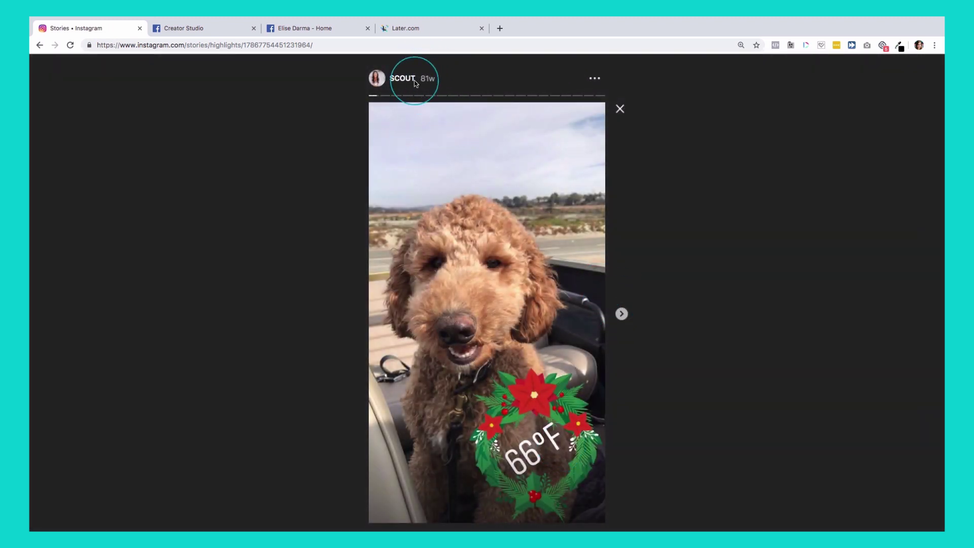
# Step: Advance through several SCOUT highlight stories, close the viewer and return to the home feed
pyautogui.click(555, 291)
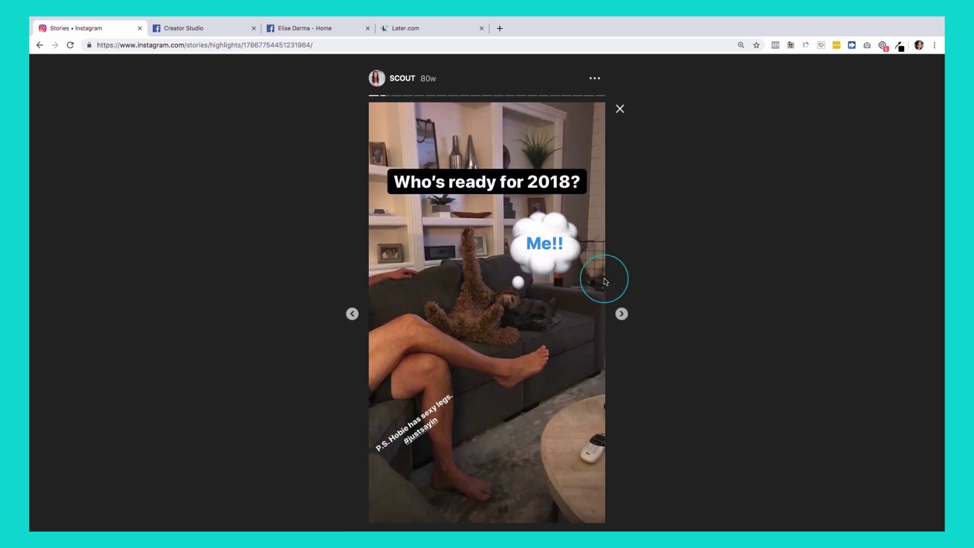
pyautogui.click(621, 313)
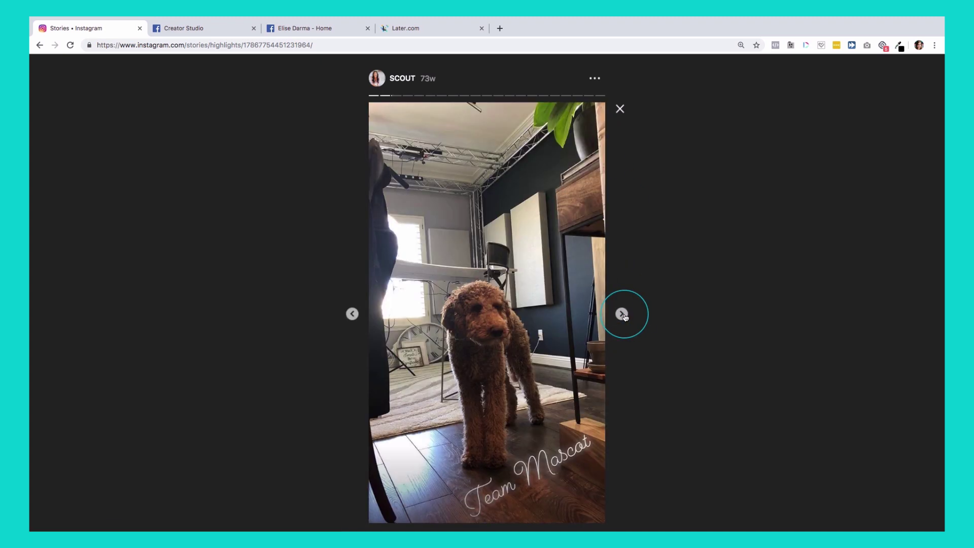
pyautogui.click(622, 313)
pyautogui.click(619, 109)
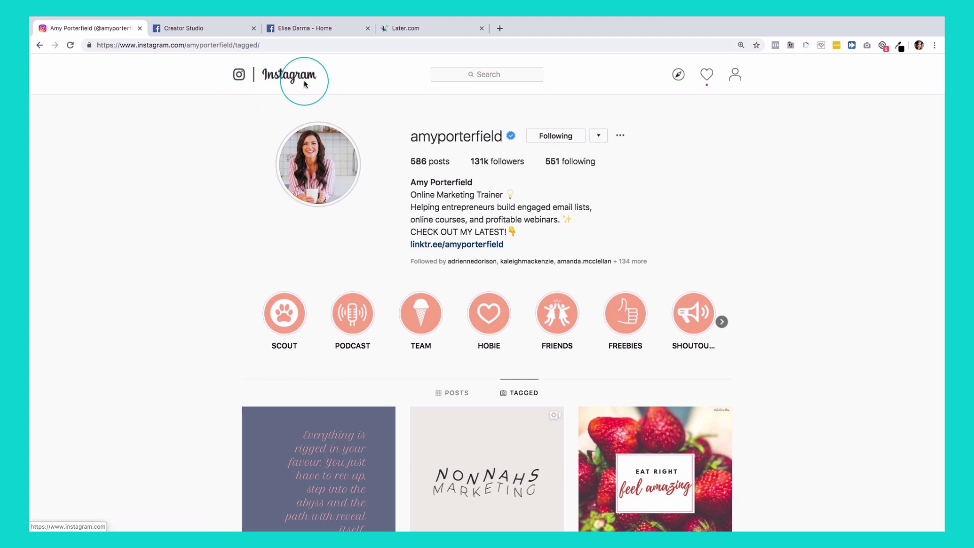
pyautogui.click(238, 74)
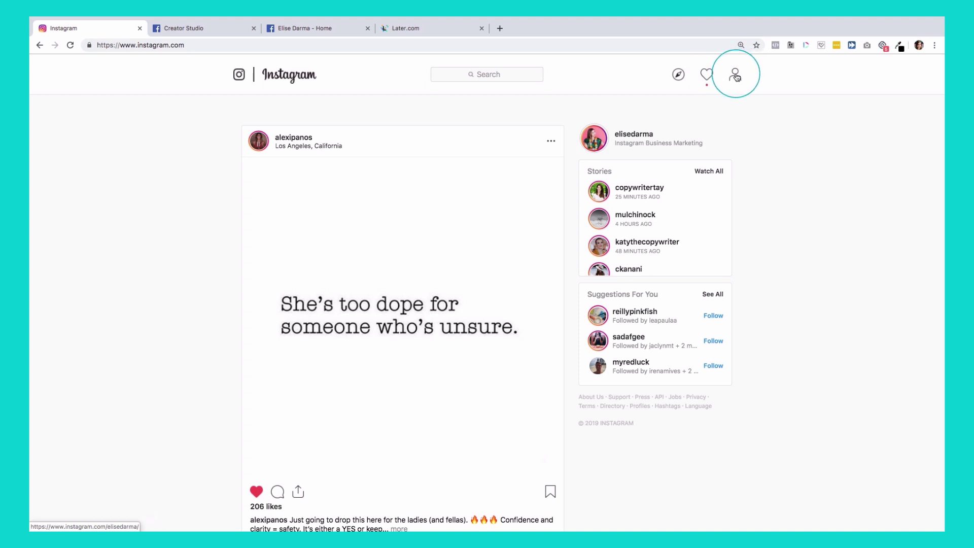
pyautogui.click(706, 74)
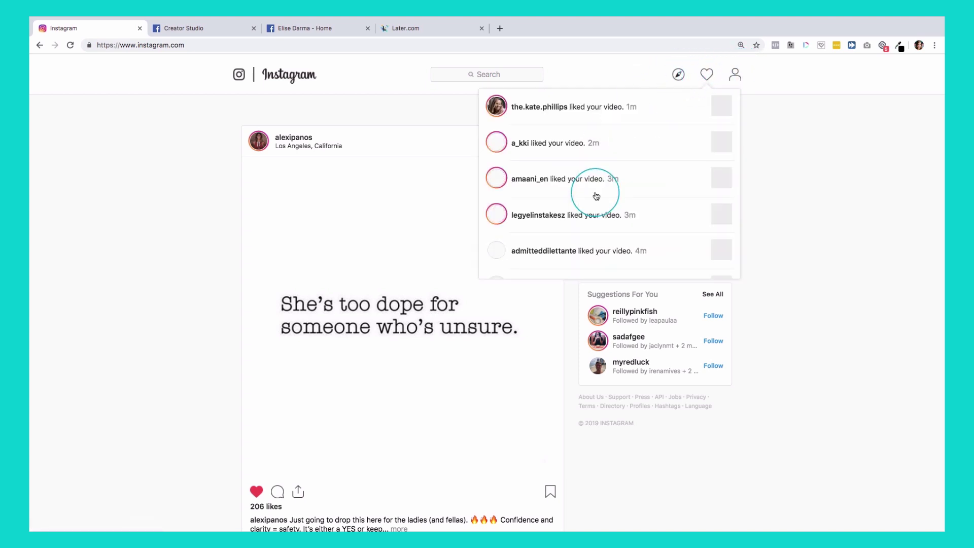
pyautogui.click(706, 75)
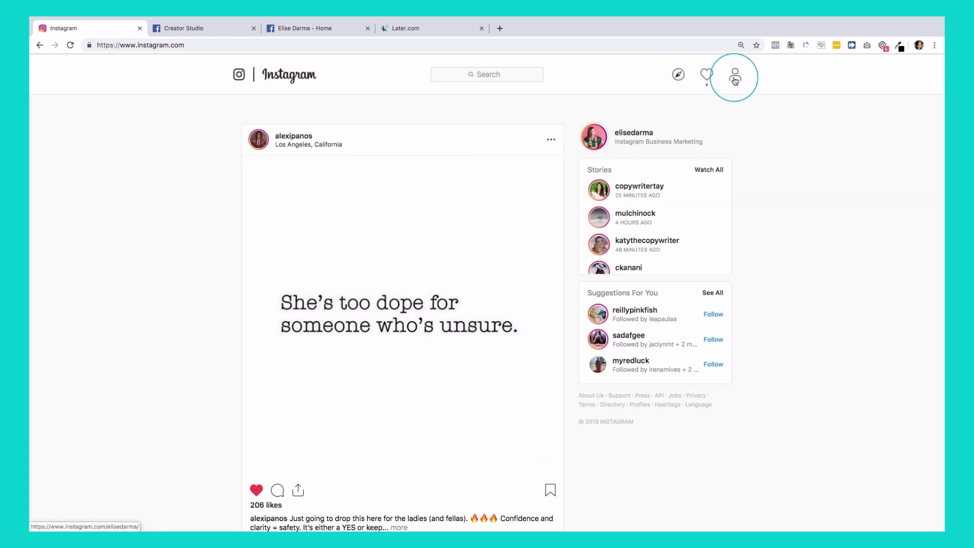
pyautogui.click(734, 76)
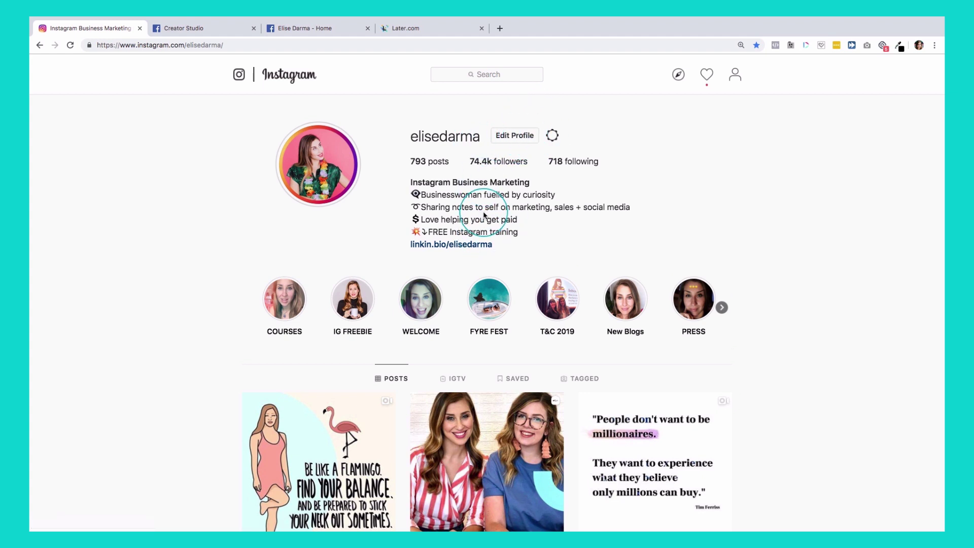
# Step: Highlight the profile bio lines, deselect them, then bring up the Edit Profile form
pyautogui.moveTo(521, 233); pyautogui.dragTo(408, 199)
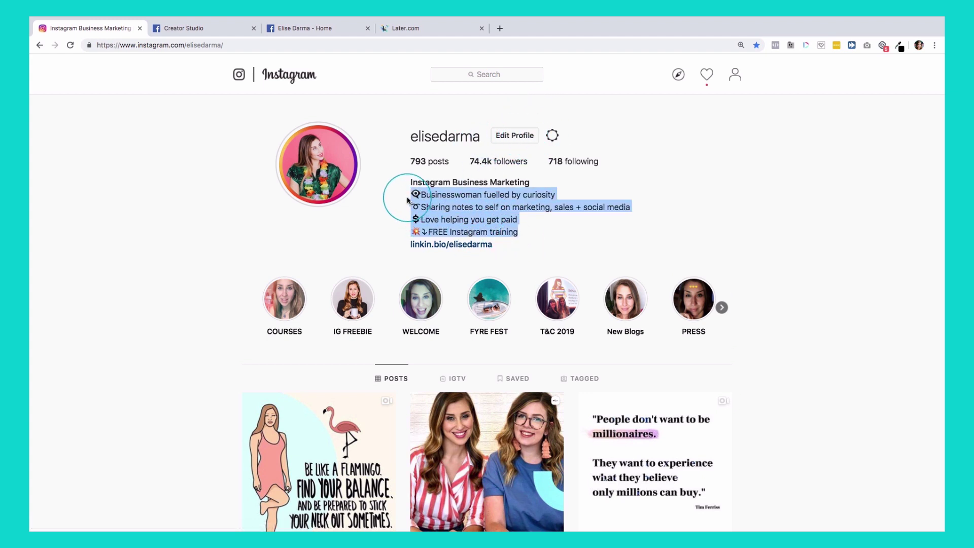
pyautogui.click(507, 194)
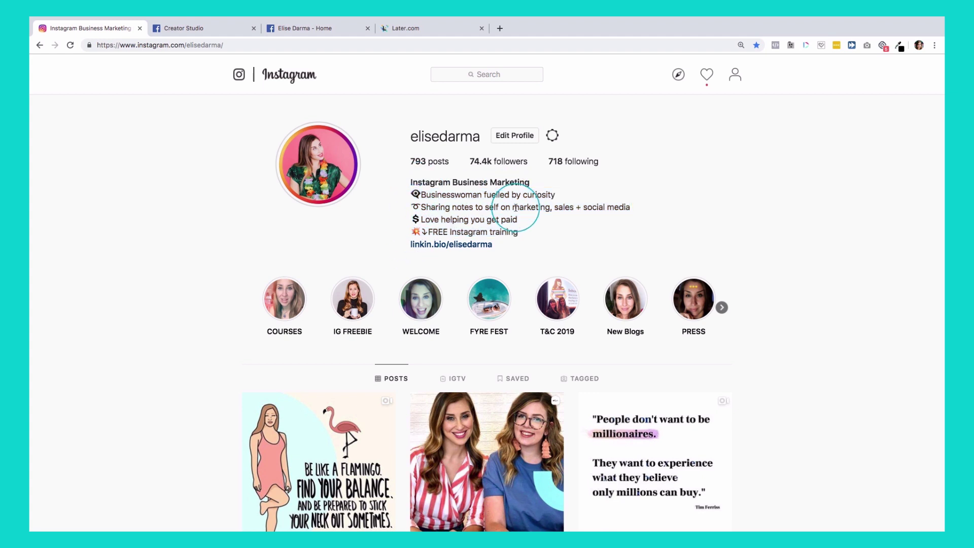
pyautogui.click(515, 136)
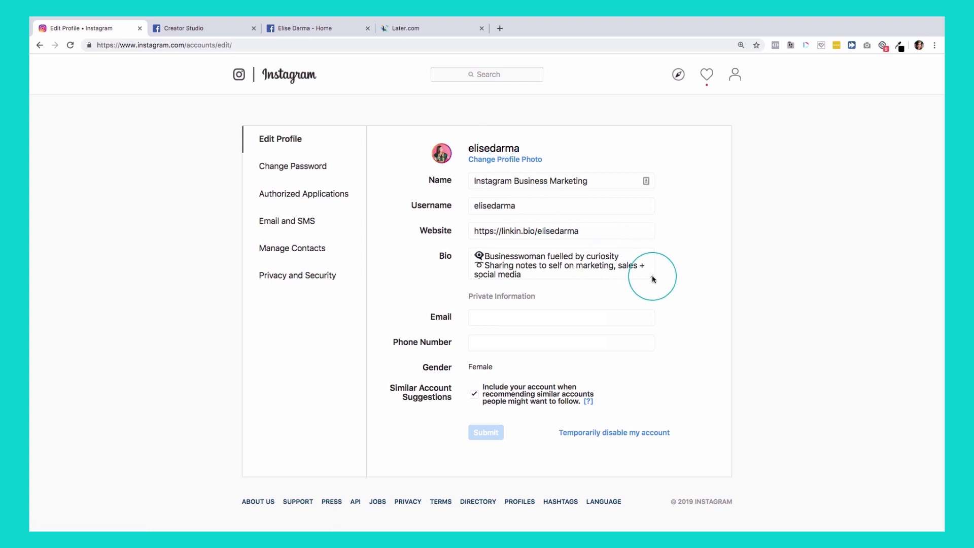
pyautogui.moveTo(651, 276); pyautogui.dragTo(652, 412)
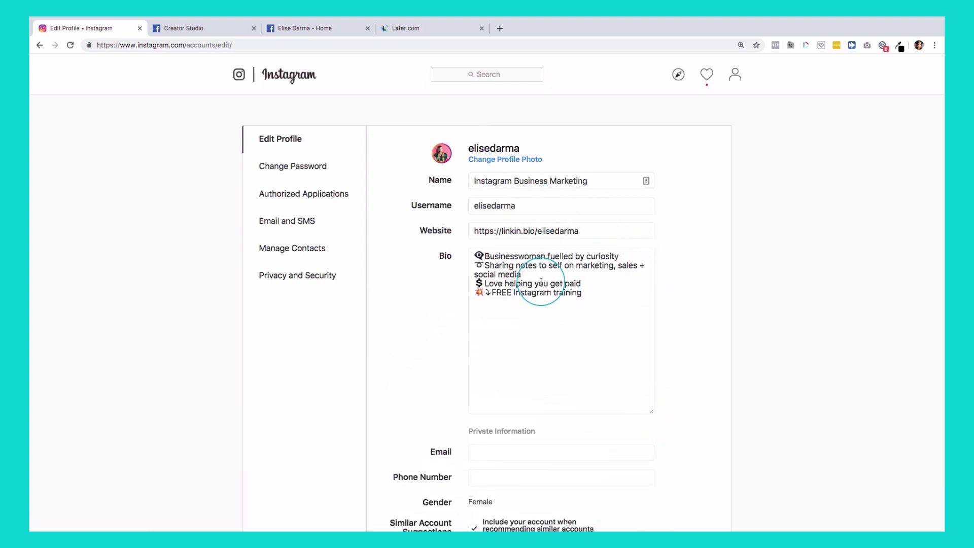
pyautogui.click(622, 256)
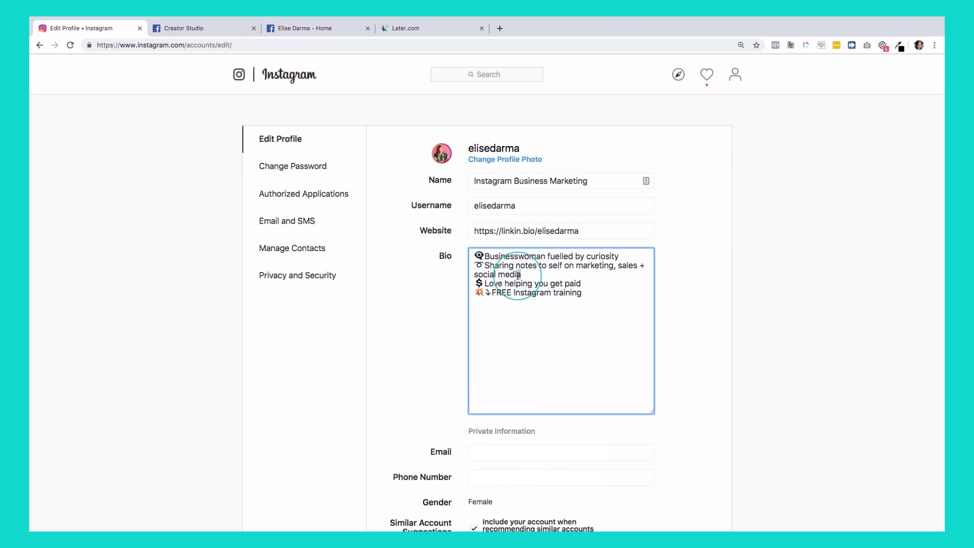
pyautogui.scroll(-1, 538, 289)
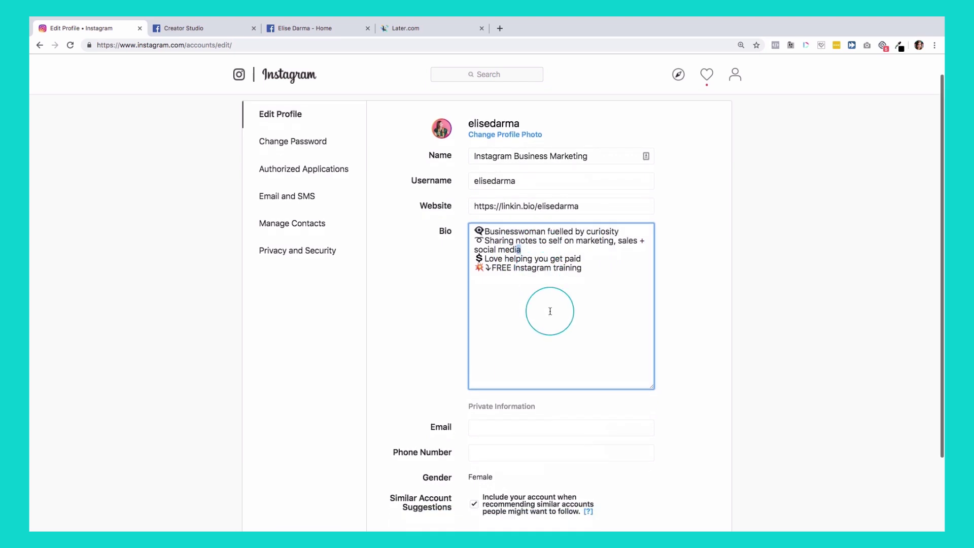
pyautogui.scroll(1, 549, 311)
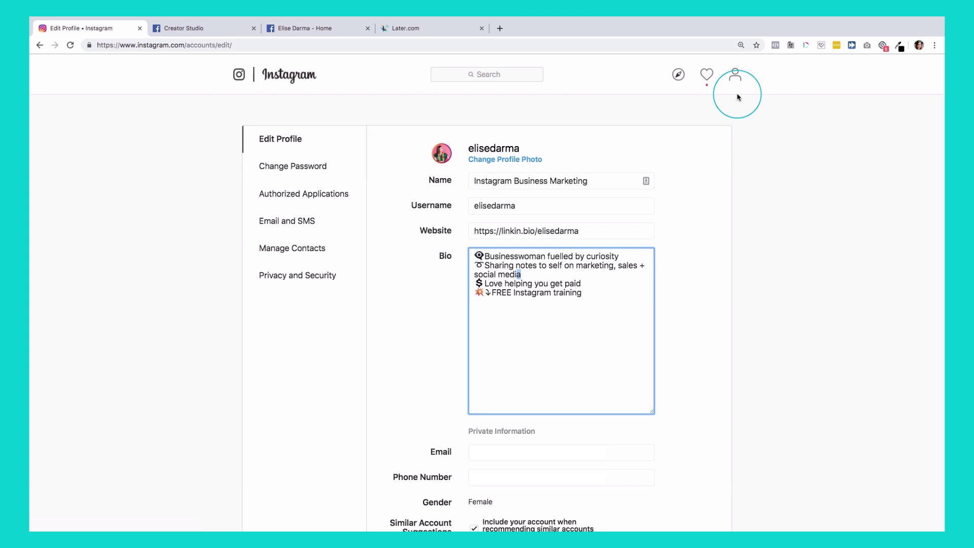
pyautogui.click(734, 76)
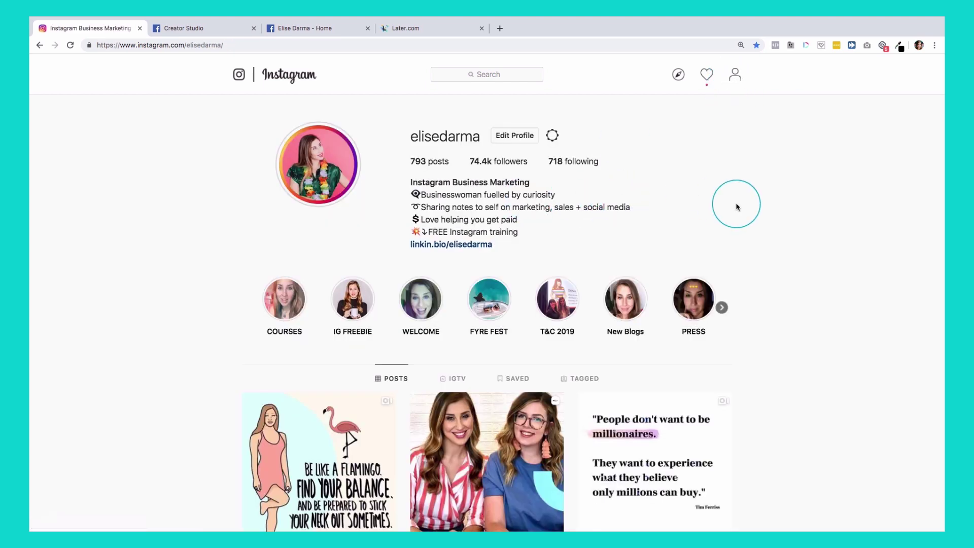
pyautogui.scroll(-1, 737, 206)
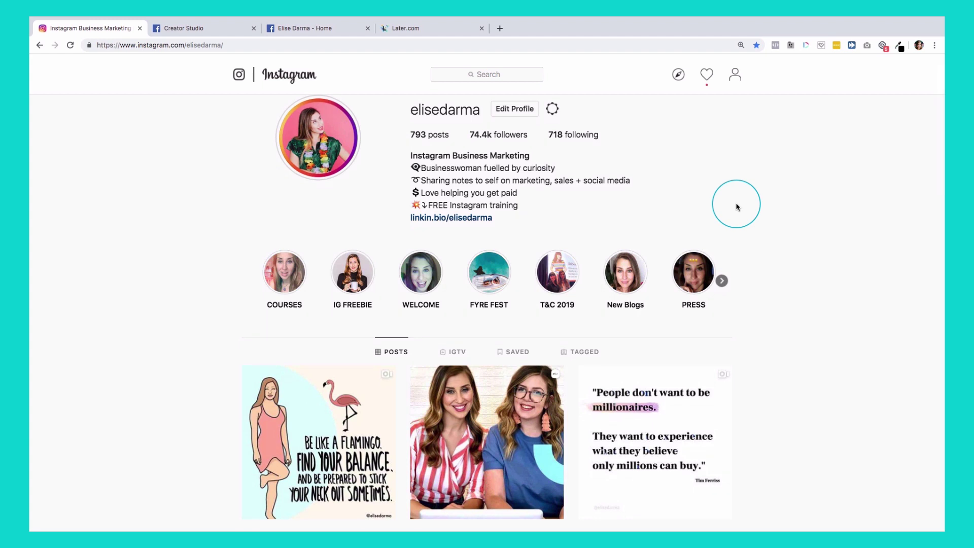
pyautogui.scroll(-1, 737, 205)
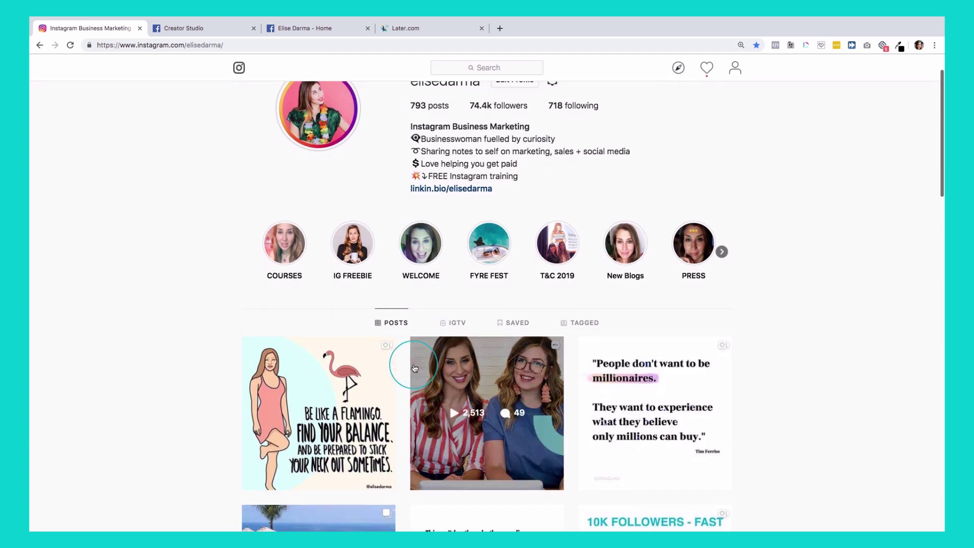
pyautogui.scroll(-4, 321, 293)
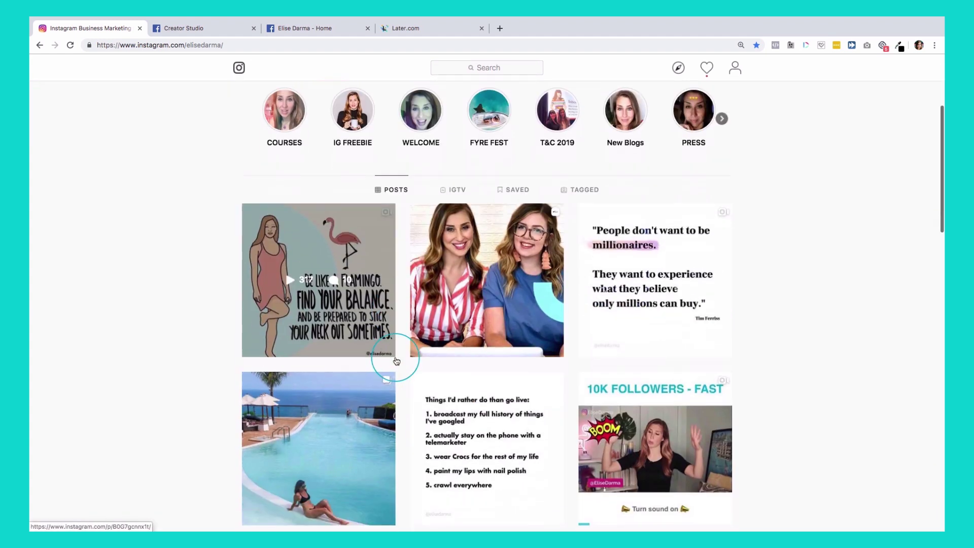
pyautogui.scroll(5, 366, 383)
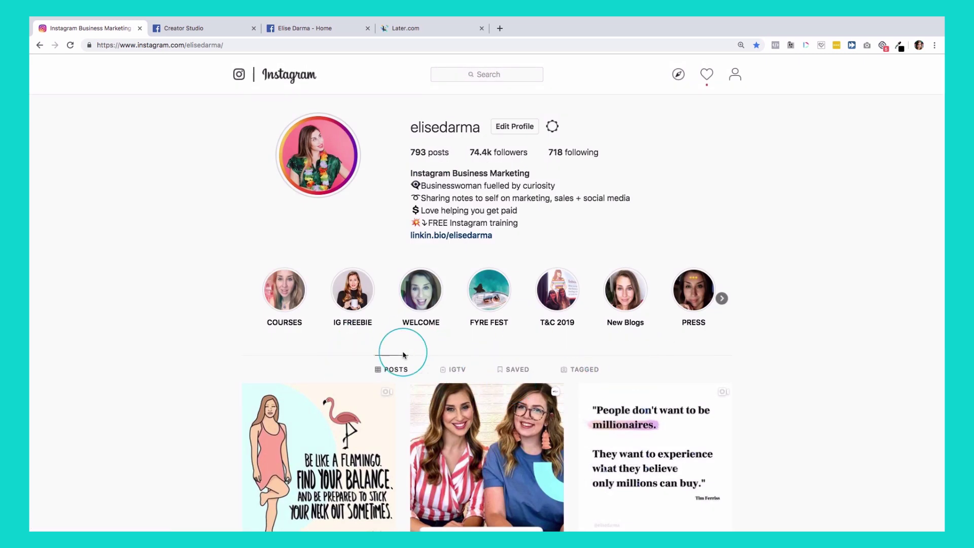
pyautogui.scroll(-1, 646, 342)
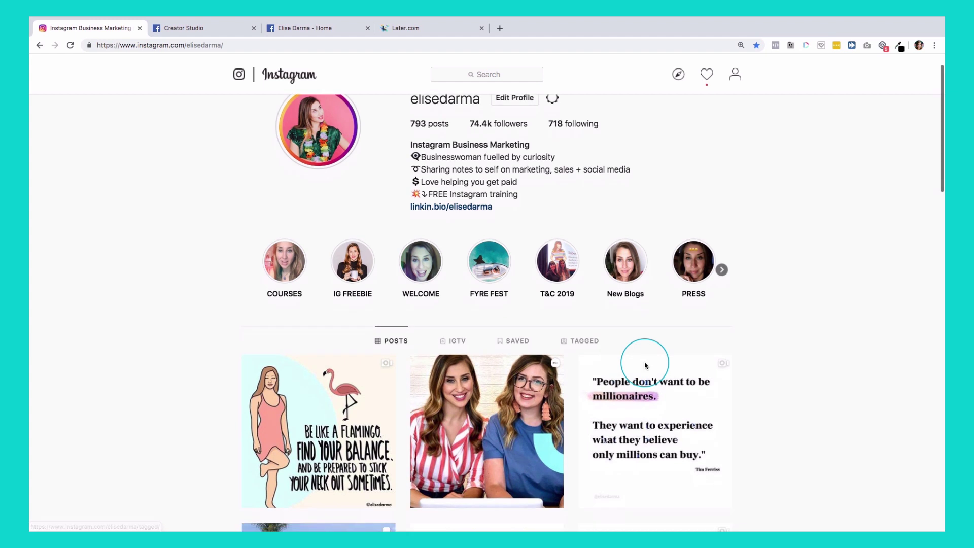
pyautogui.click(454, 341)
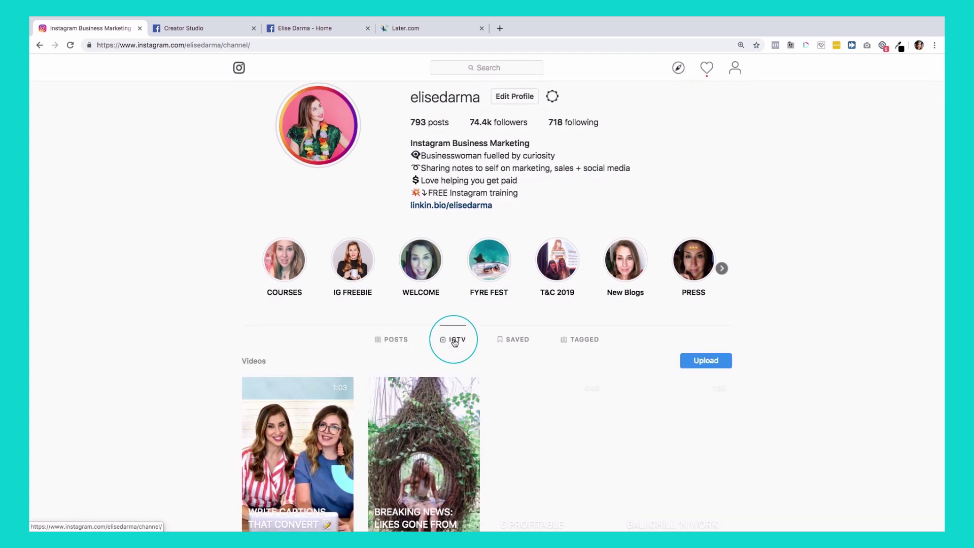
pyautogui.scroll(-2, 515, 325)
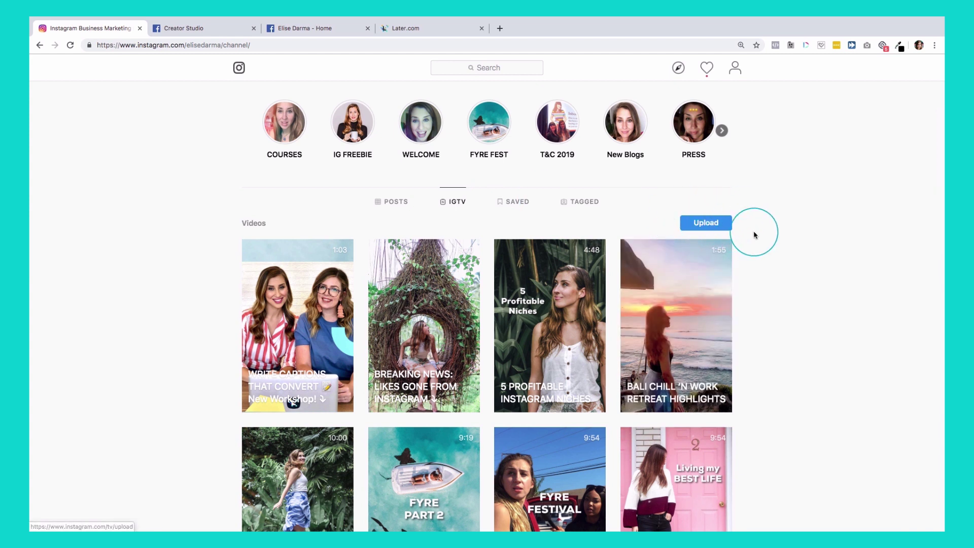
pyautogui.scroll(-2, 754, 234)
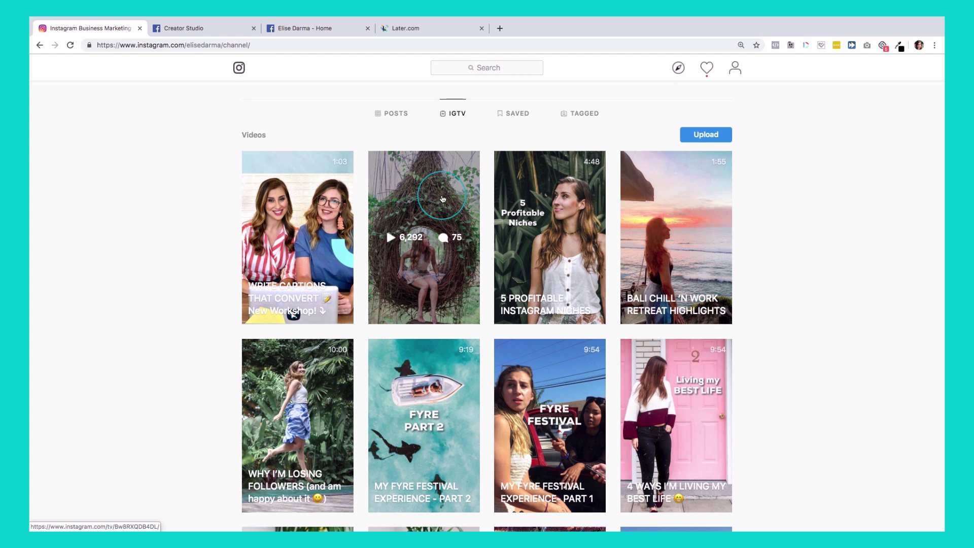
pyautogui.scroll(3, 727, 199)
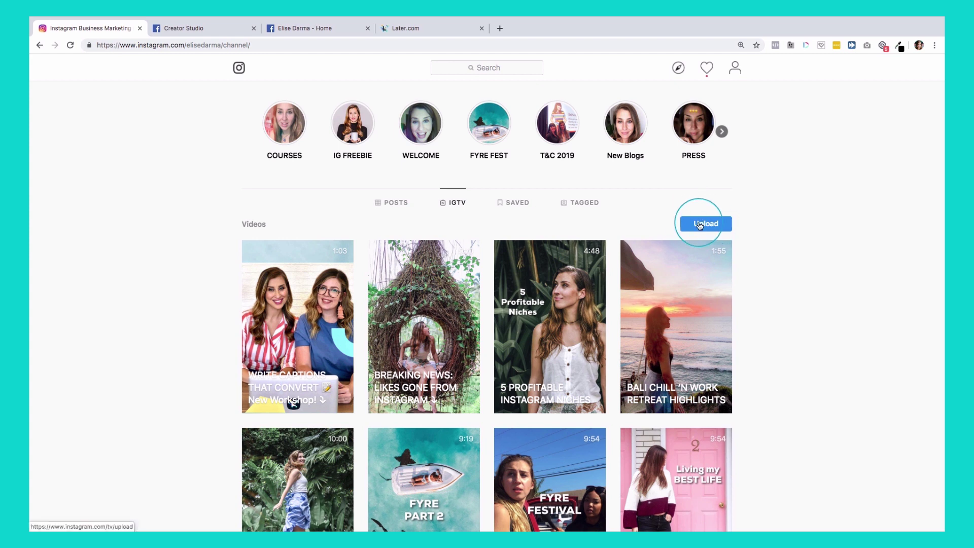
pyautogui.scroll(5, 698, 225)
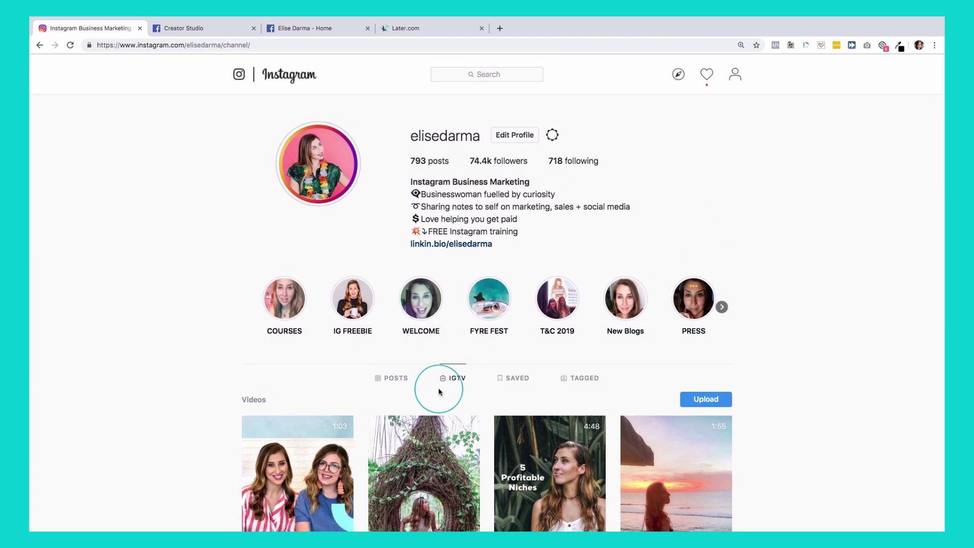
pyautogui.click(264, 45)
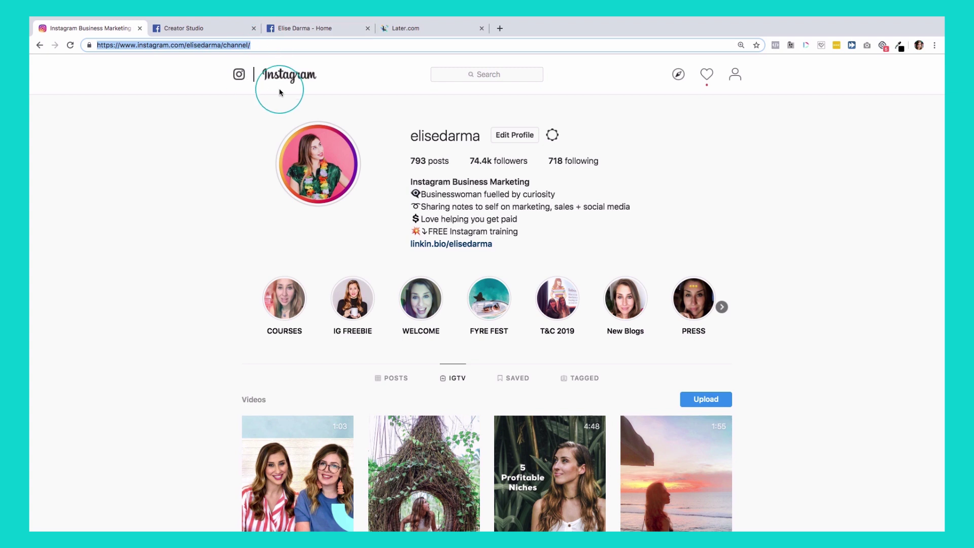
pyautogui.scroll(-3, 503, 190)
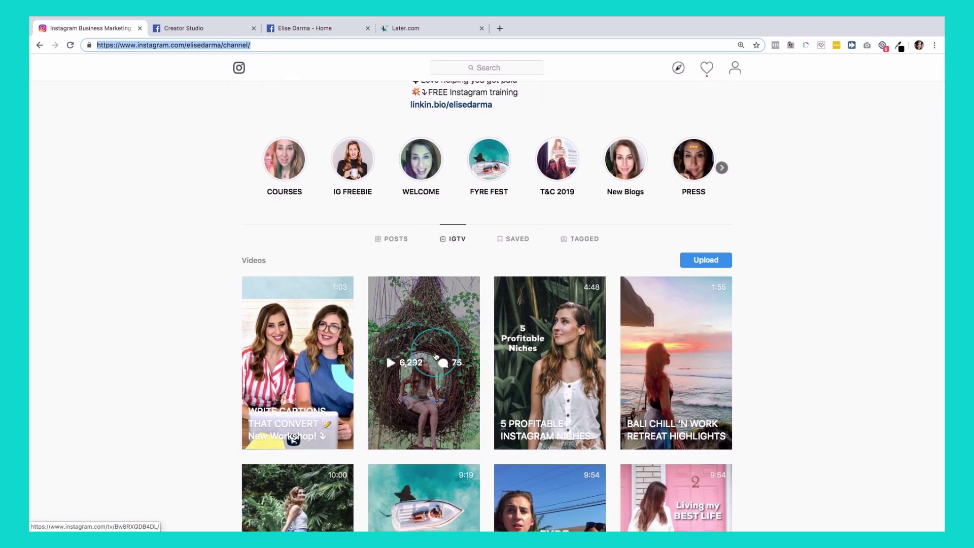
pyautogui.scroll(3, 487, 334)
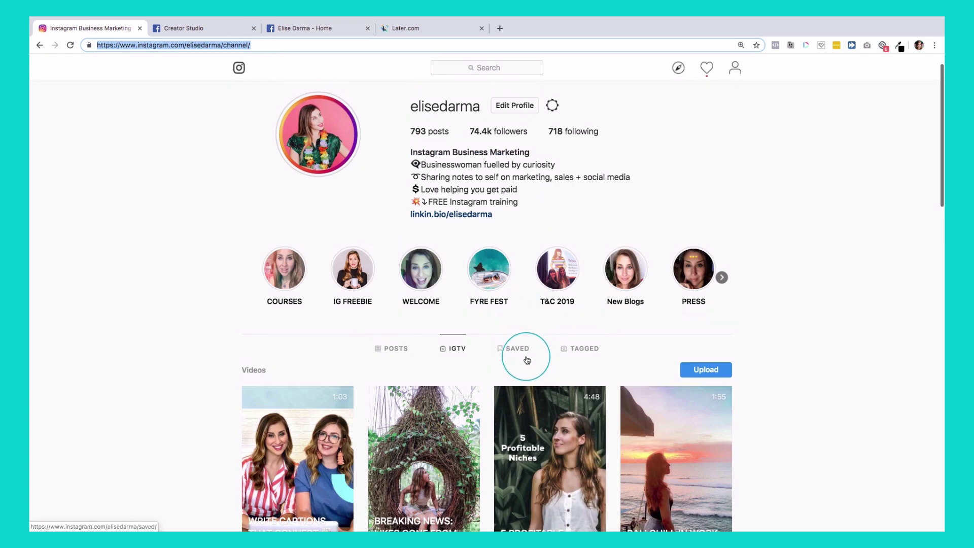
# Step: Show the account's SAVED posts grid, then switch to the TAGGED tab
pyautogui.click(517, 348)
pyautogui.scroll(-1, 648, 331)
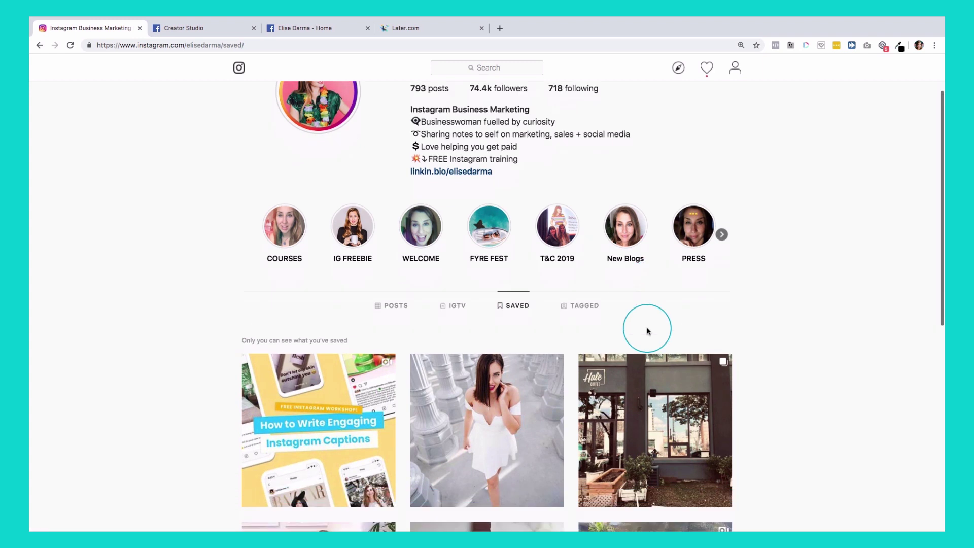
pyautogui.scroll(-3, 647, 330)
pyautogui.scroll(-3, 648, 330)
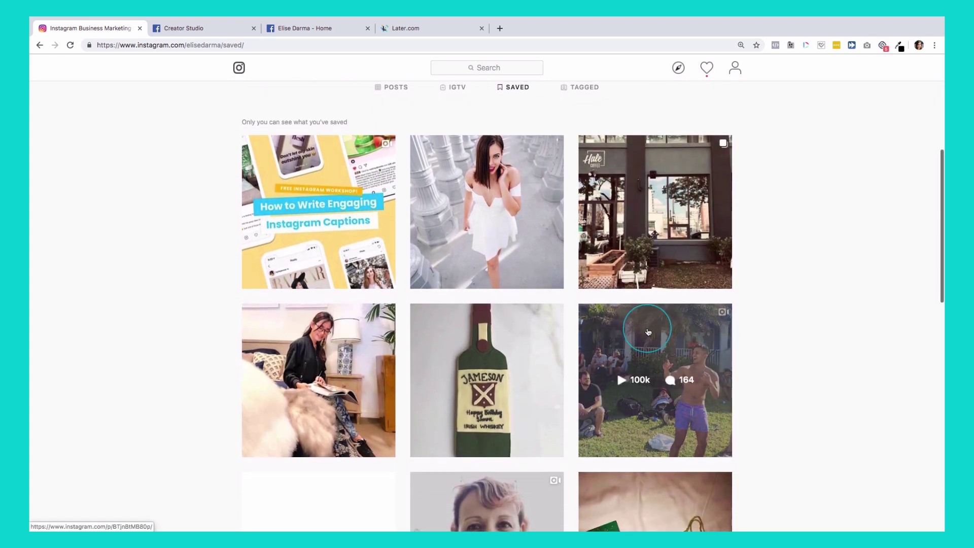
pyautogui.scroll(-3, 647, 330)
pyautogui.scroll(-3, 648, 330)
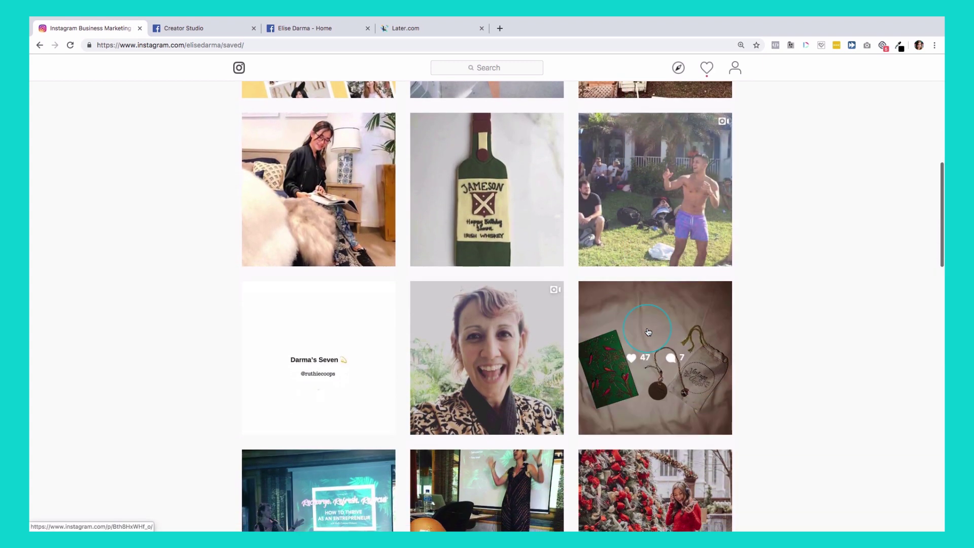
pyautogui.scroll(-3, 647, 331)
pyautogui.scroll(-2, 648, 331)
pyautogui.scroll(-2, 647, 330)
pyautogui.scroll(-2, 647, 331)
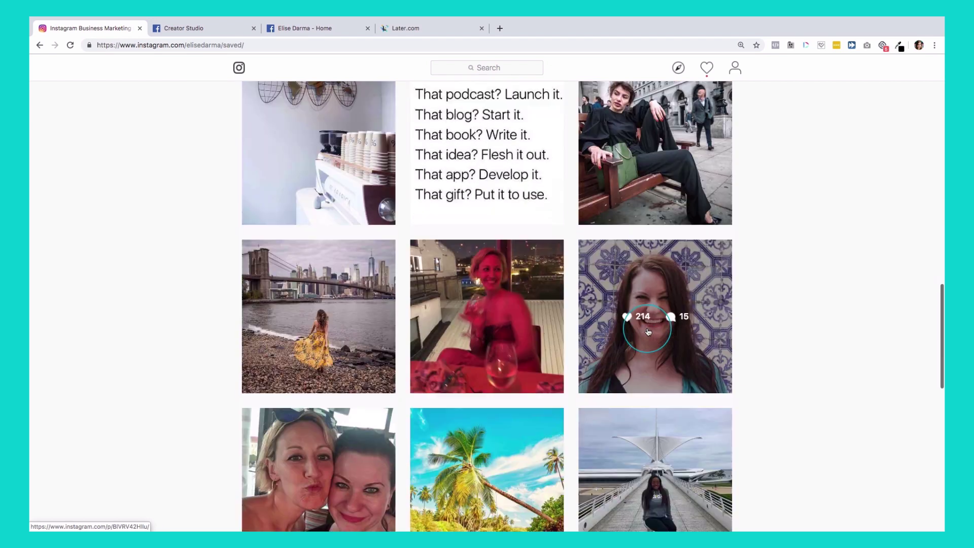
pyautogui.scroll(-2, 647, 331)
pyautogui.scroll(3, 647, 330)
pyautogui.scroll(5, 647, 331)
pyautogui.scroll(5, 648, 330)
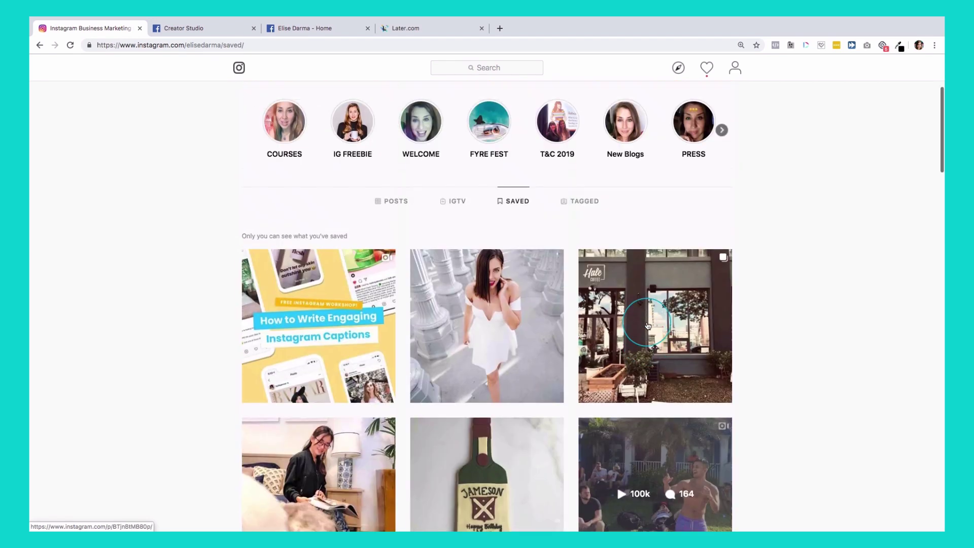
pyautogui.scroll(5, 648, 327)
pyautogui.scroll(-2, 647, 328)
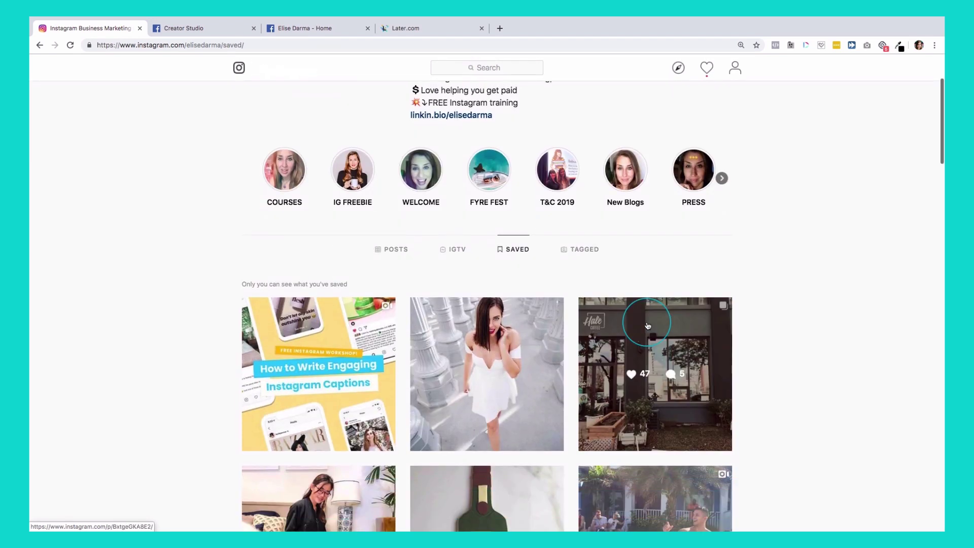
pyautogui.click(580, 243)
pyautogui.scroll(-3, 581, 244)
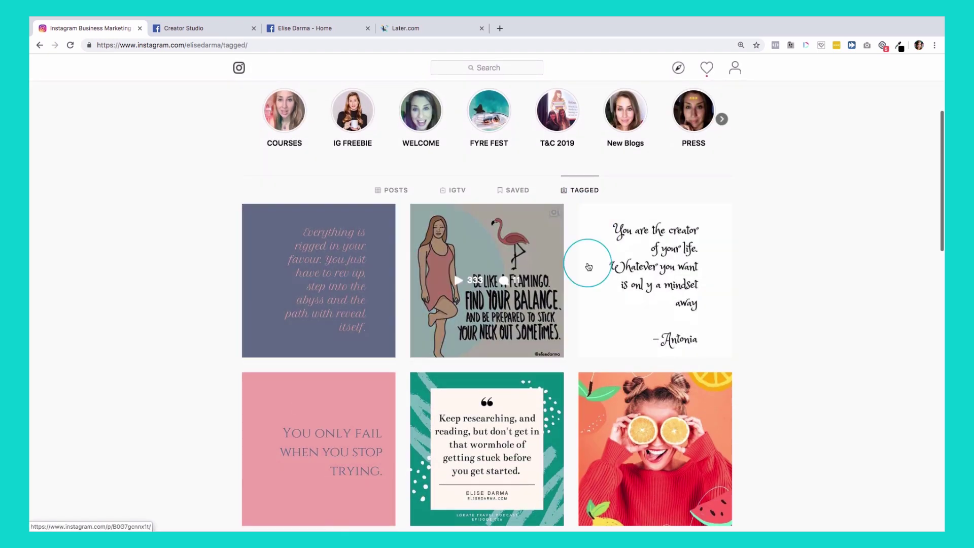
pyautogui.scroll(-3, 746, 260)
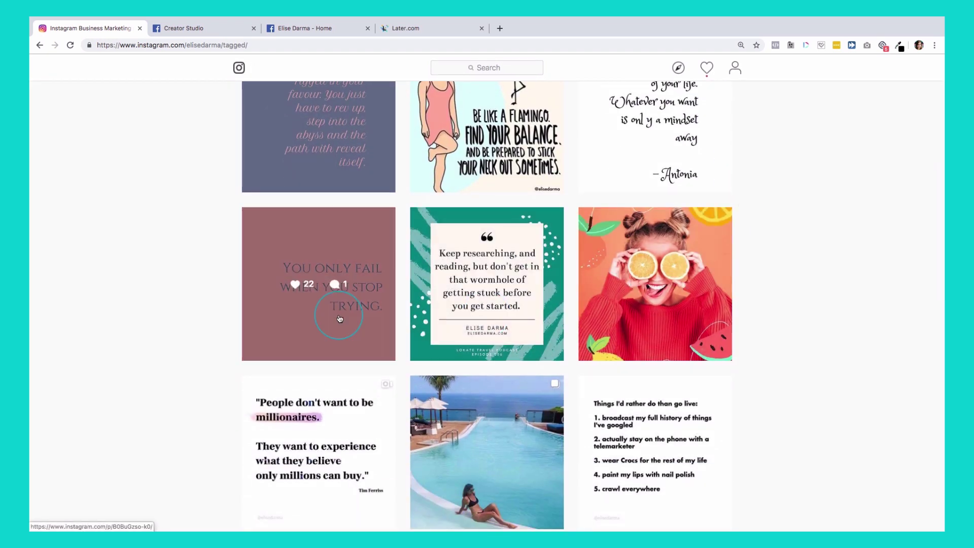
pyautogui.scroll(-3, 340, 318)
pyautogui.scroll(4, 562, 323)
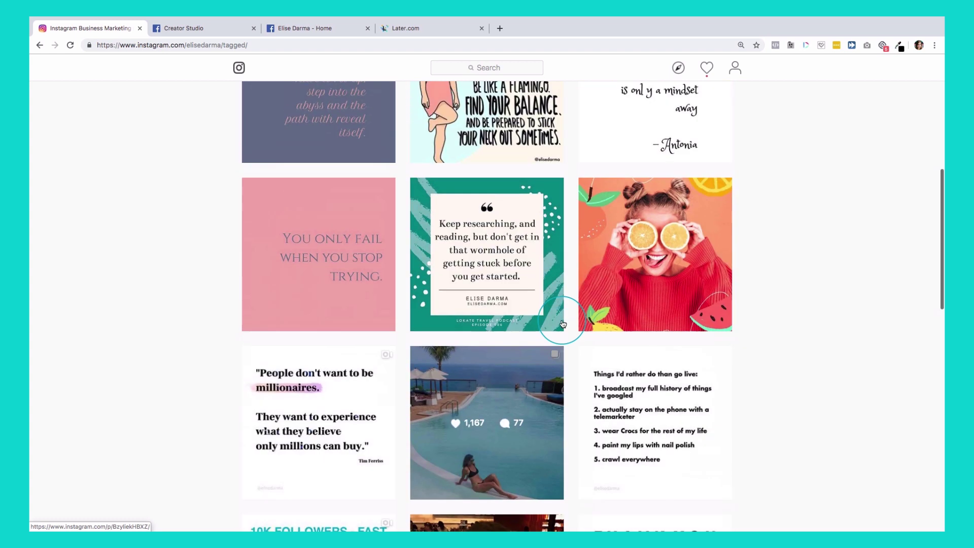
pyautogui.scroll(3, 563, 324)
pyautogui.scroll(3, 563, 324)
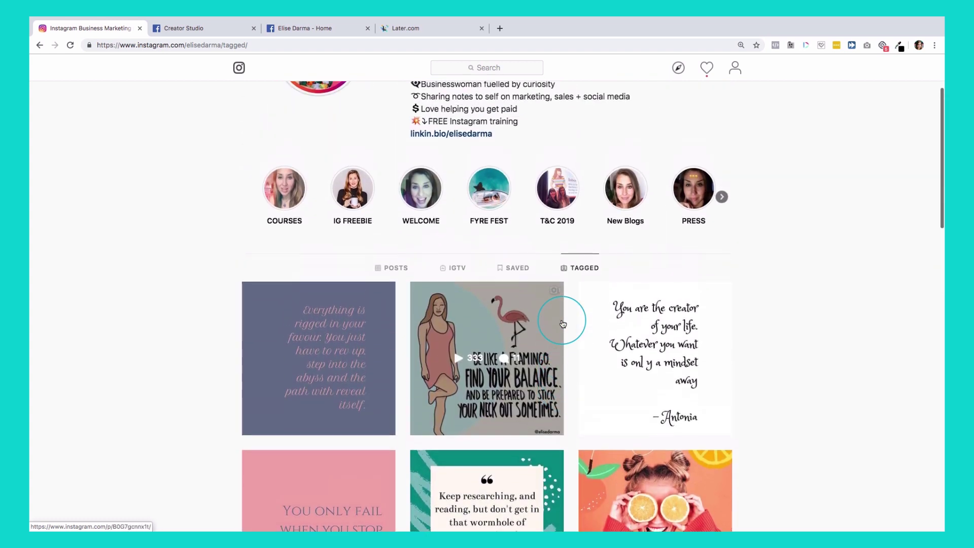
pyautogui.scroll(1, 594, 320)
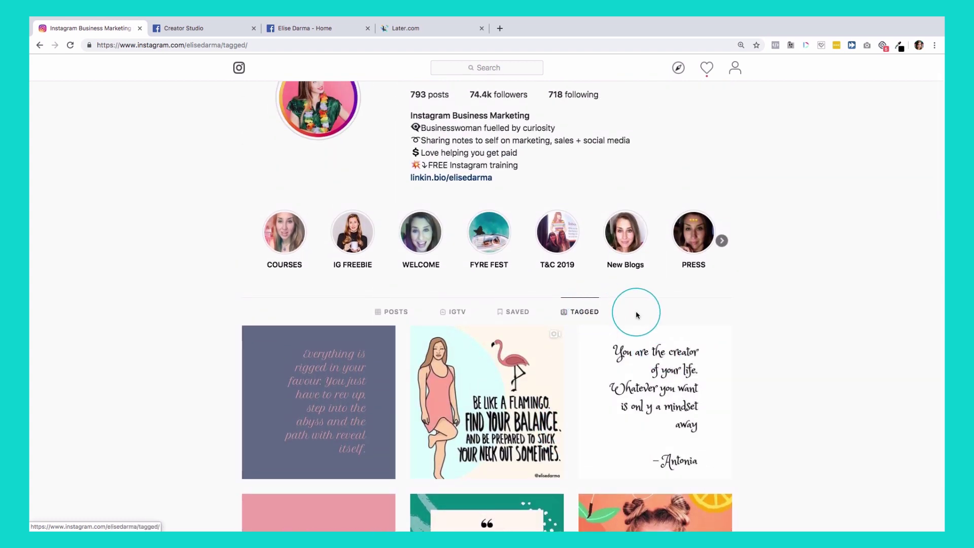
pyautogui.scroll(1, 637, 314)
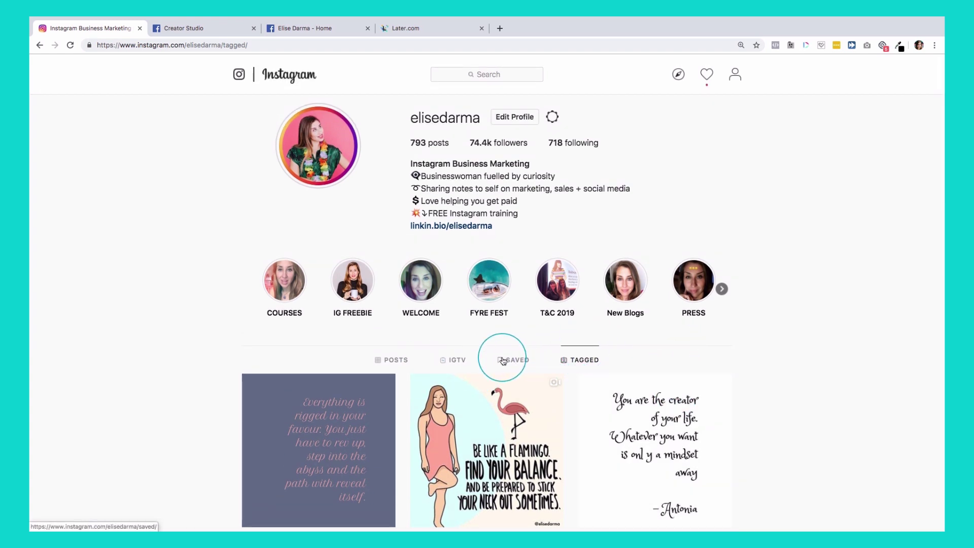
pyautogui.scroll(-1, 594, 358)
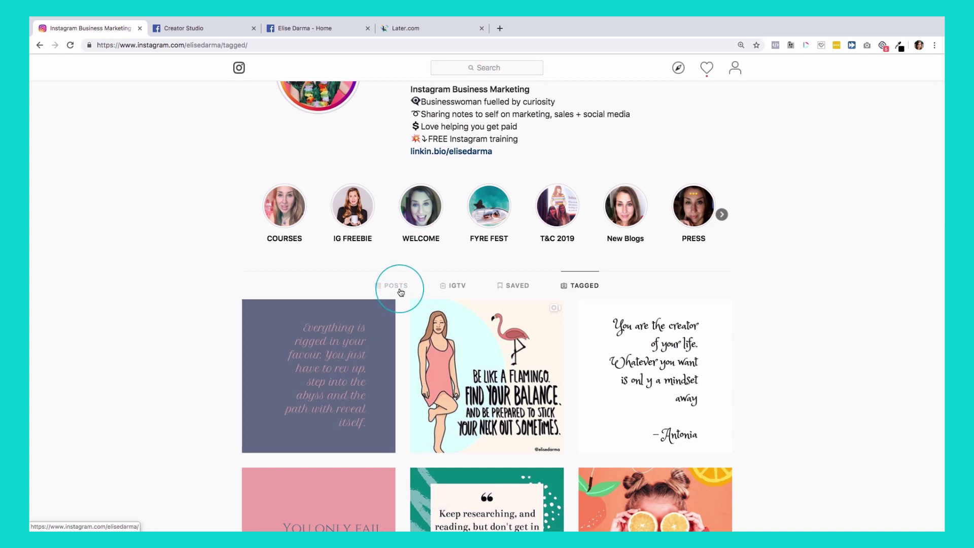
# Step: Return from the tagged posts to the profile's own POSTS grid
pyautogui.click(399, 292)
pyautogui.scroll(3, 754, 304)
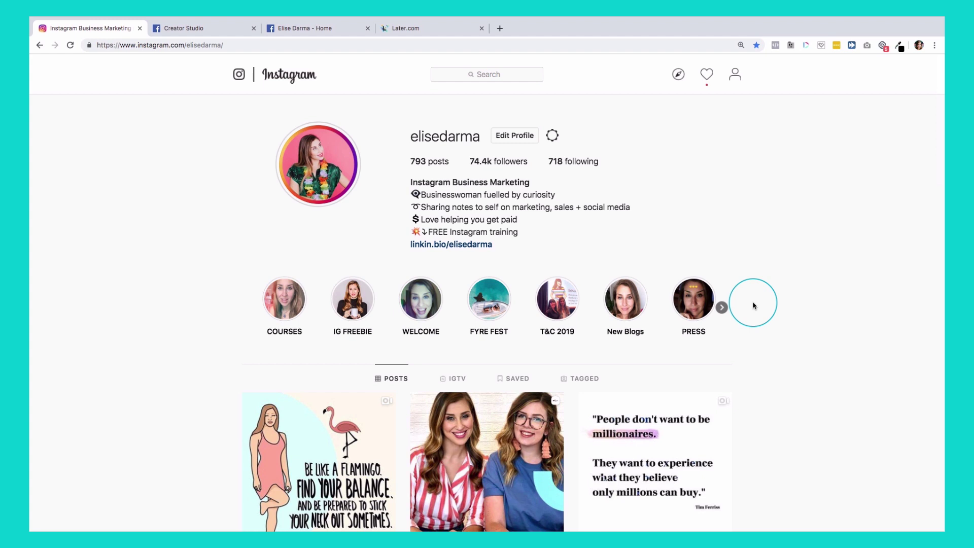
pyautogui.scroll(-2, 754, 282)
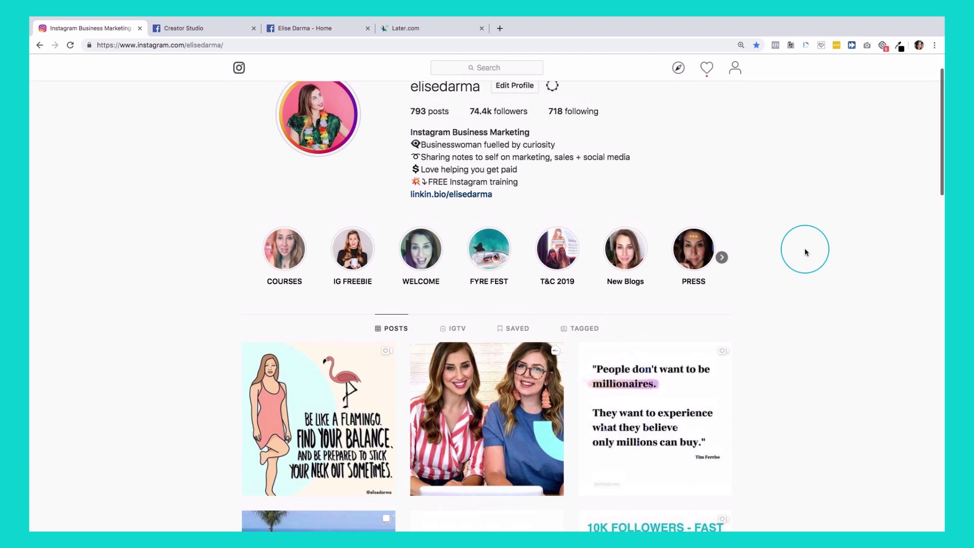
pyautogui.scroll(1, 805, 251)
pyautogui.scroll(1, 805, 252)
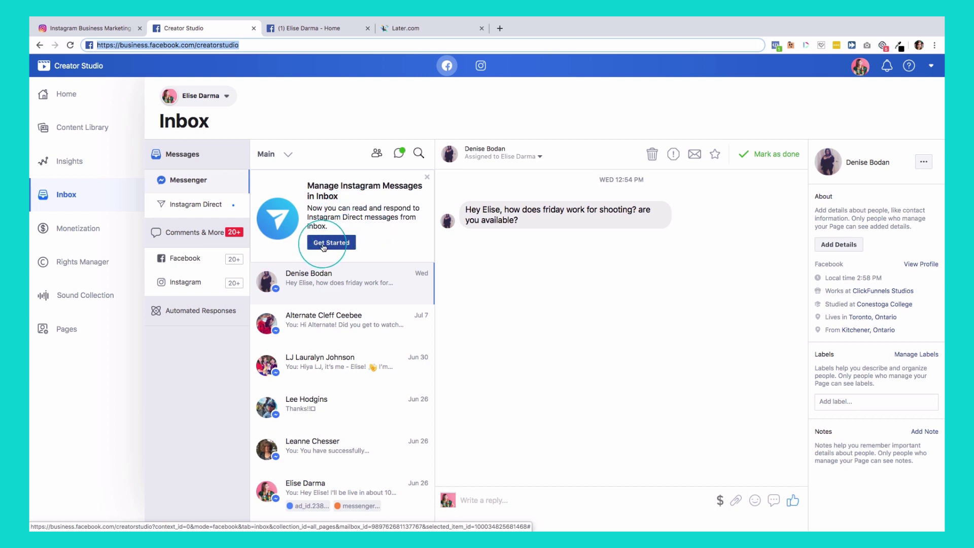
# Step: Start managing Instagram messages in Inbox, reconnect the account and log in to authorise it
pyautogui.click(327, 242)
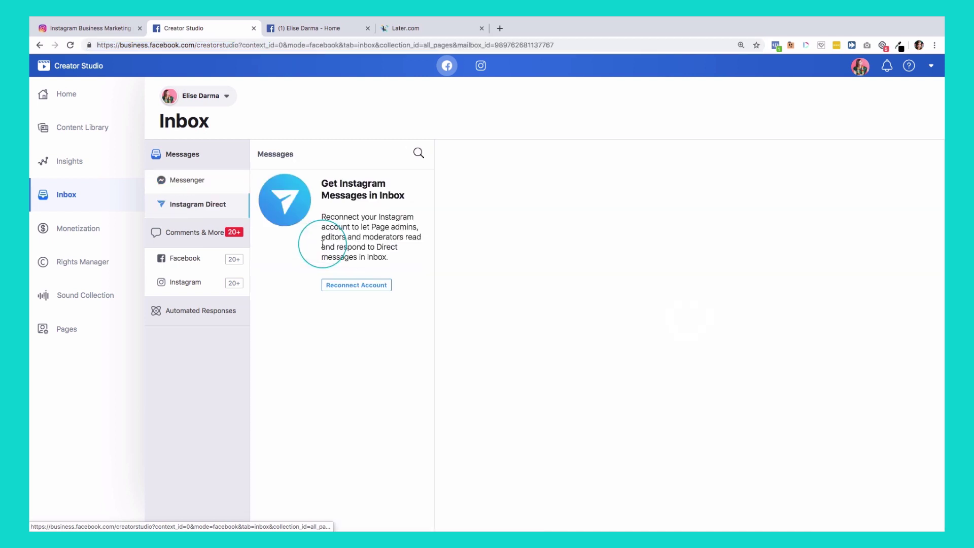
pyautogui.click(357, 285)
pyautogui.click(521, 328)
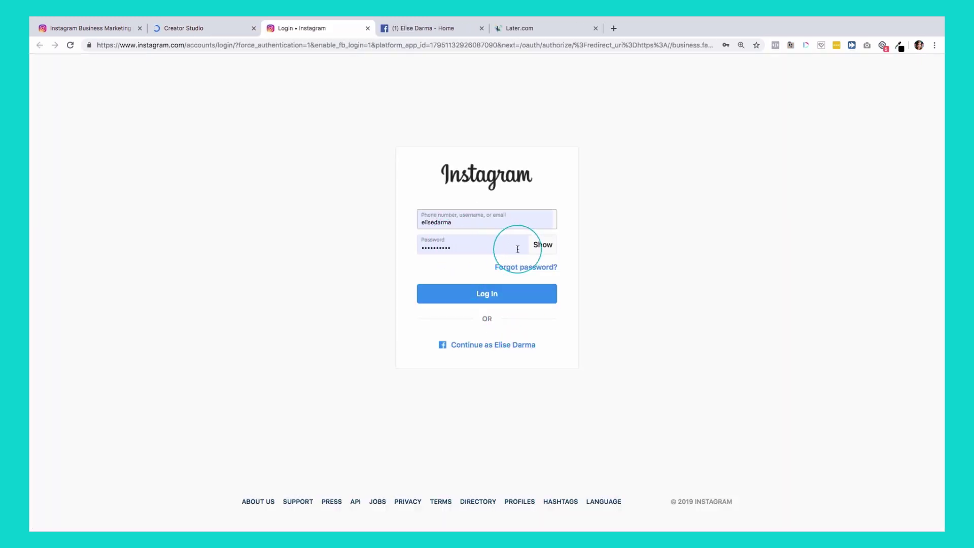
pyautogui.click(514, 298)
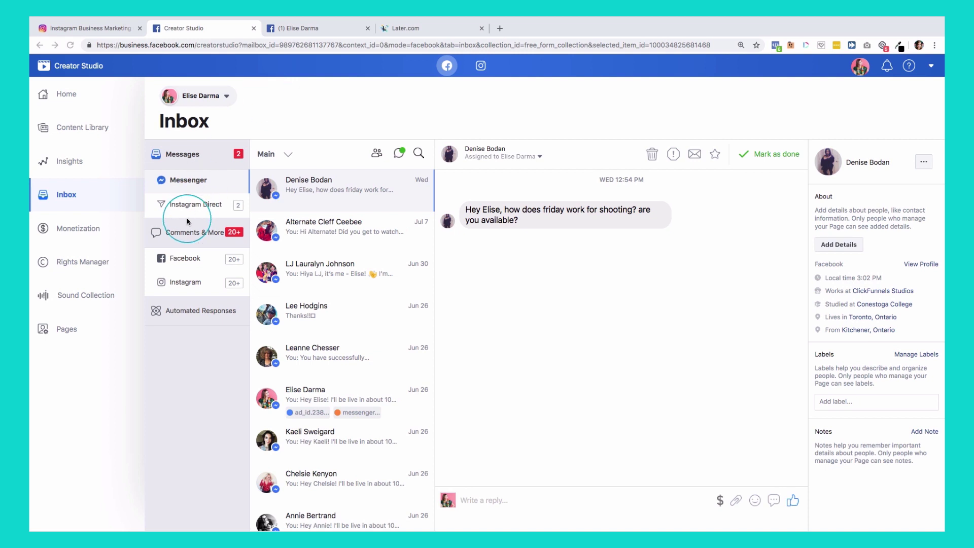
pyautogui.click(190, 206)
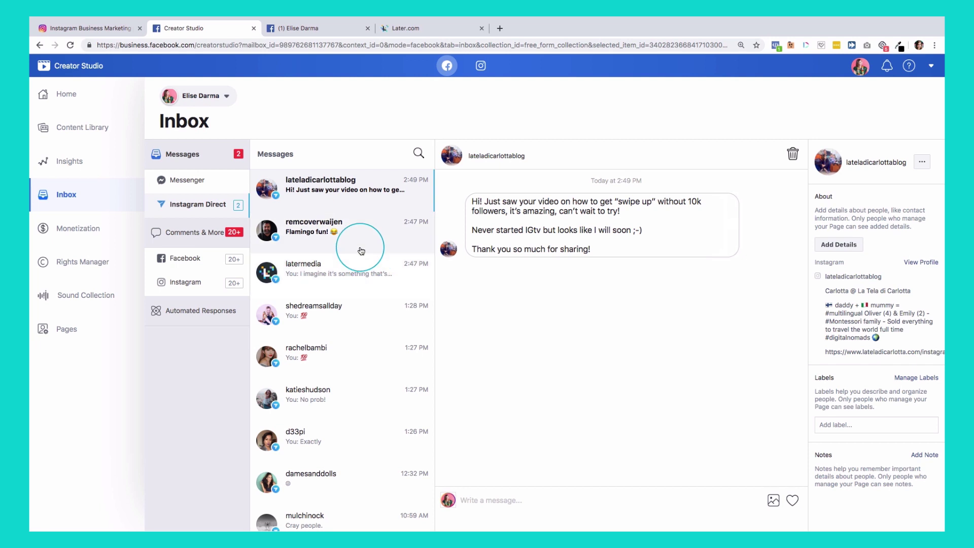
pyautogui.click(354, 228)
pyautogui.click(494, 500)
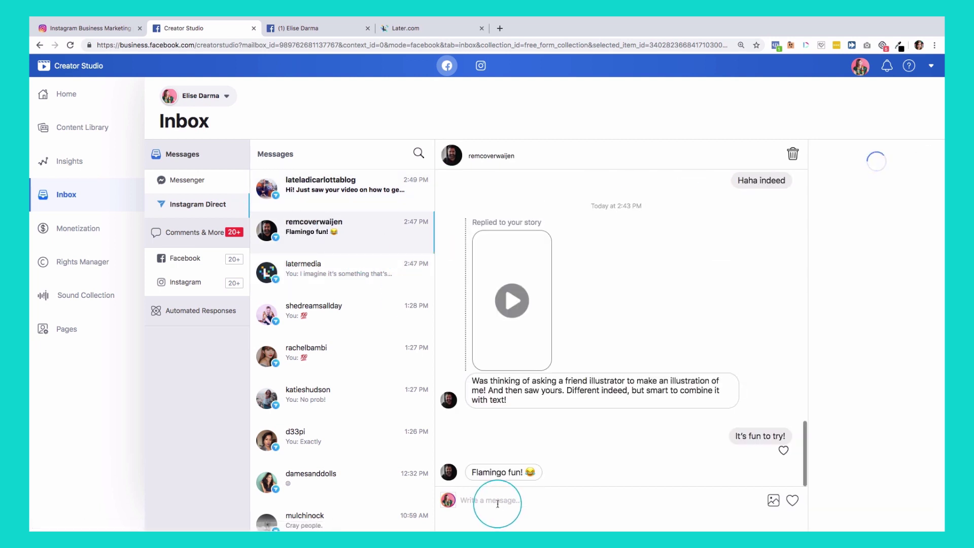
pyautogui.write('I know right!')
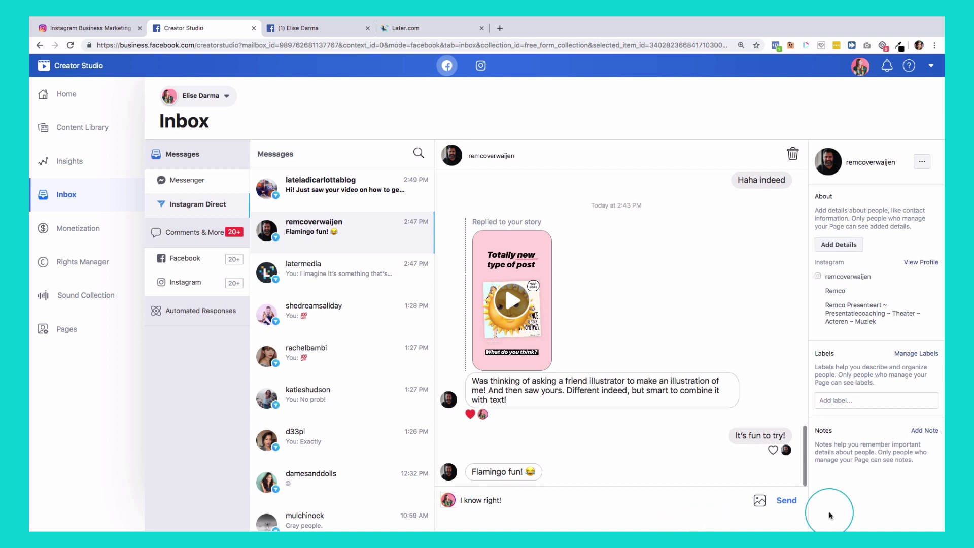
pyautogui.click(786, 500)
pyautogui.write("Ah you're so very wel")
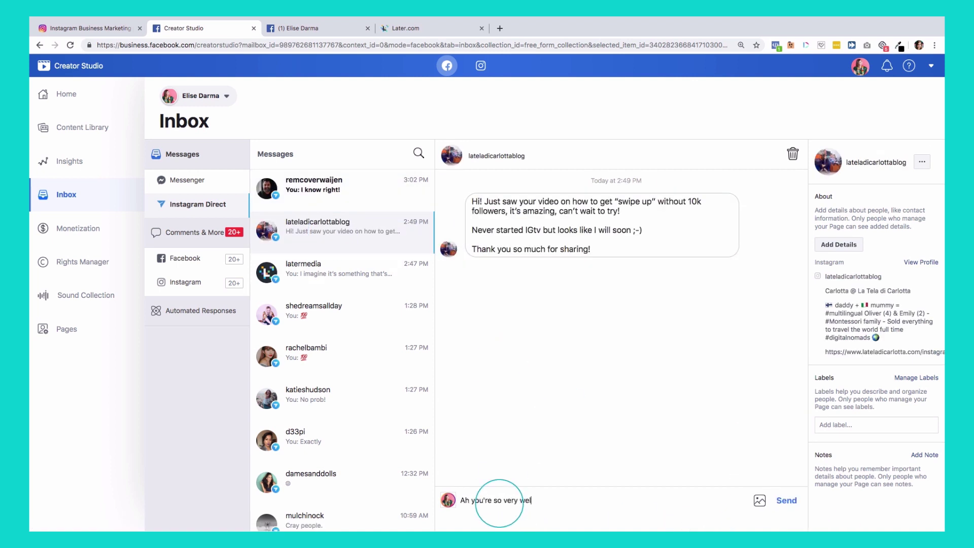
pyautogui.write('you loved the video - it means a lot :)')
pyautogui.press('Return')
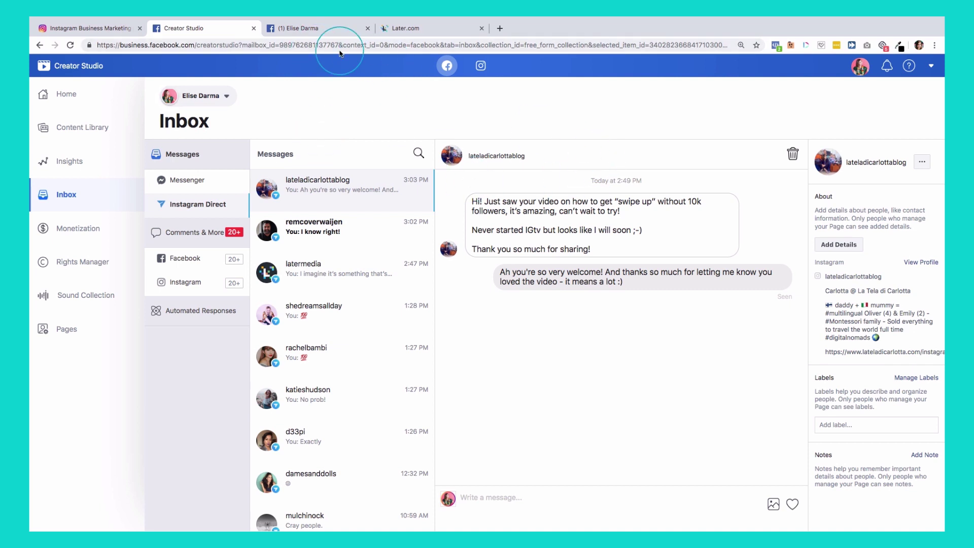
pyautogui.click(298, 29)
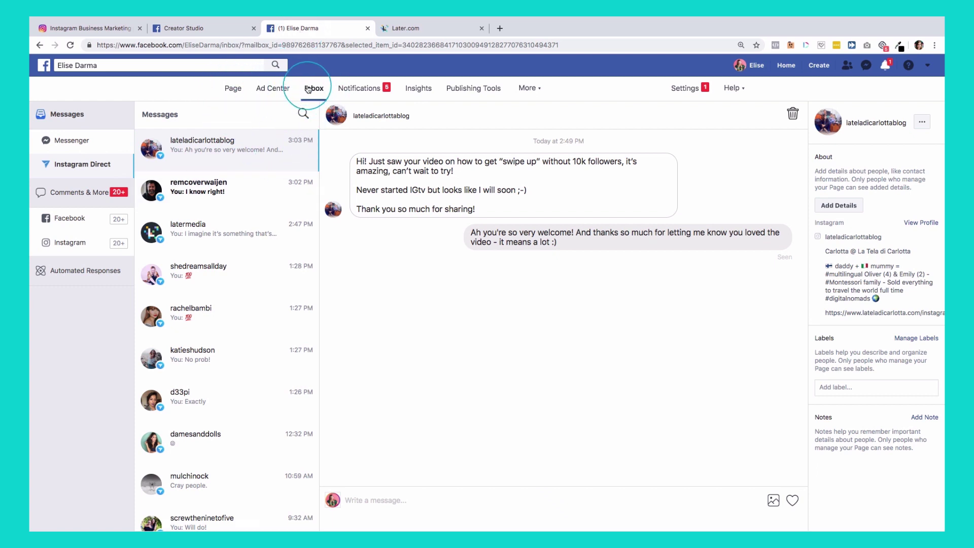
pyautogui.click(219, 187)
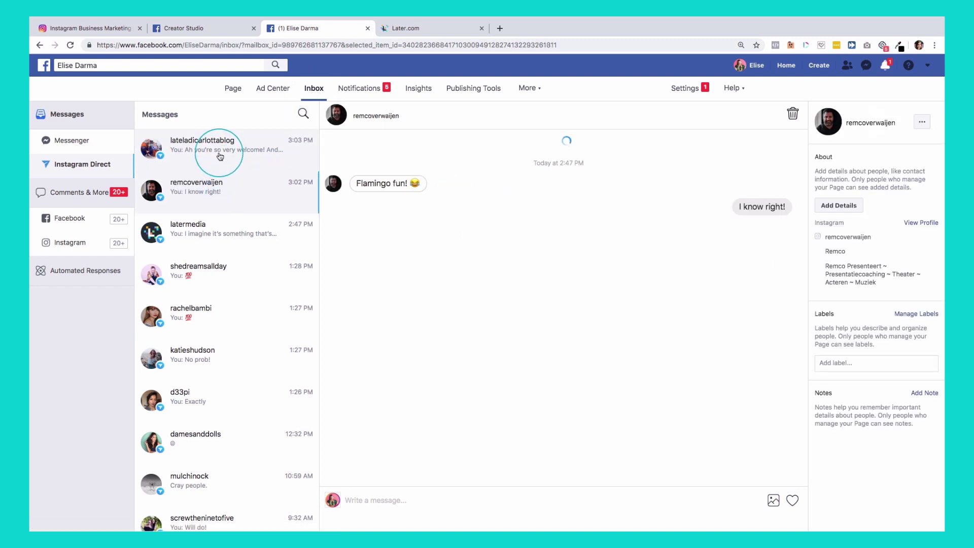
pyautogui.click(81, 166)
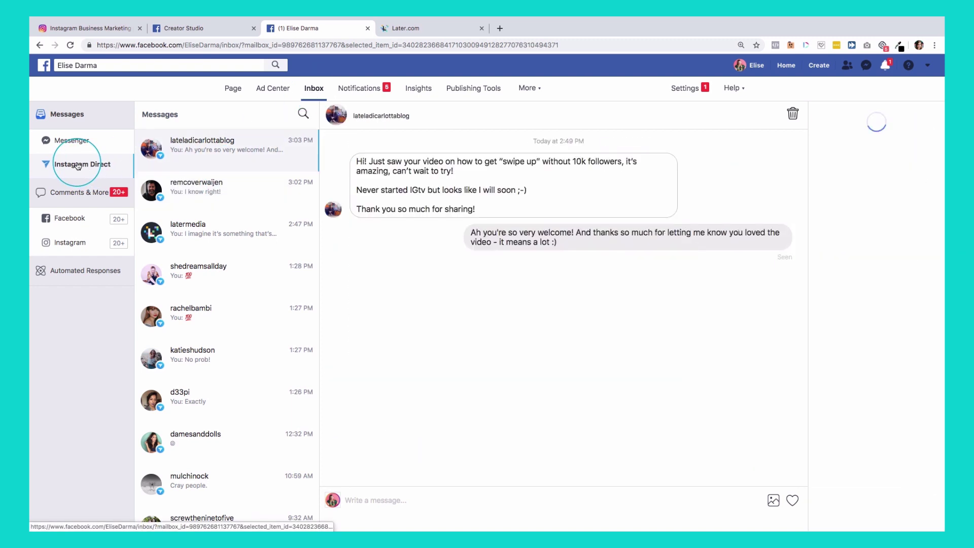
pyautogui.click(235, 196)
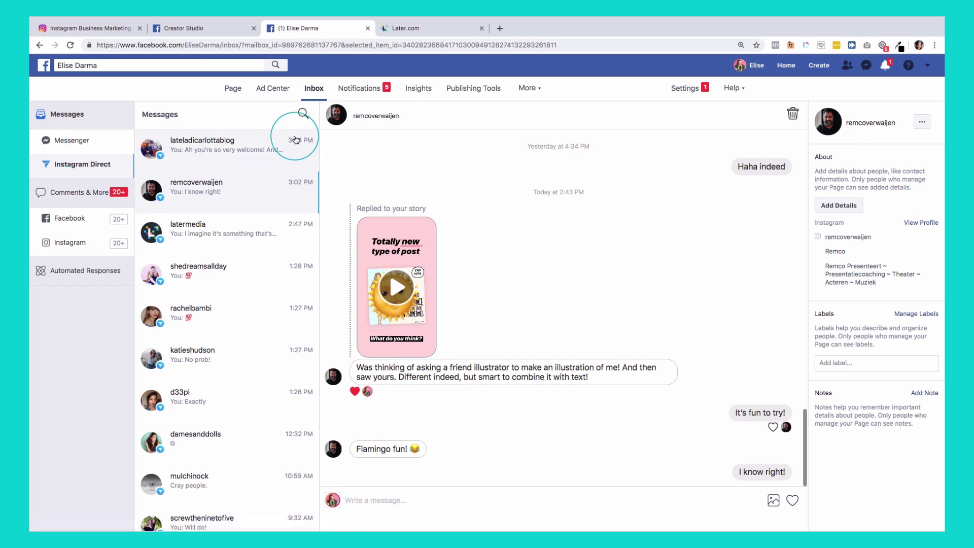
# Step: Check Creator Studio's Page list, then return and display the Page's Instagram Direct messages
pyautogui.click(213, 34)
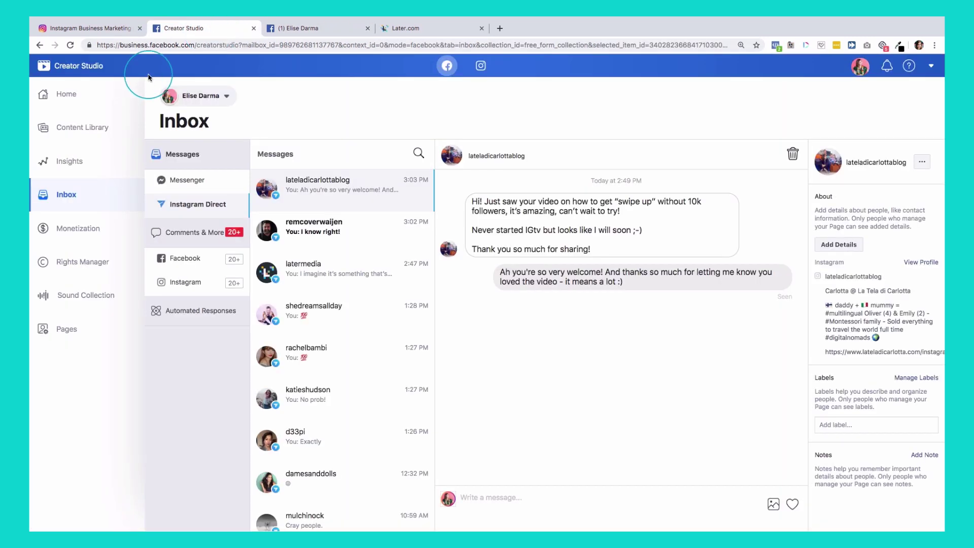
pyautogui.click(226, 96)
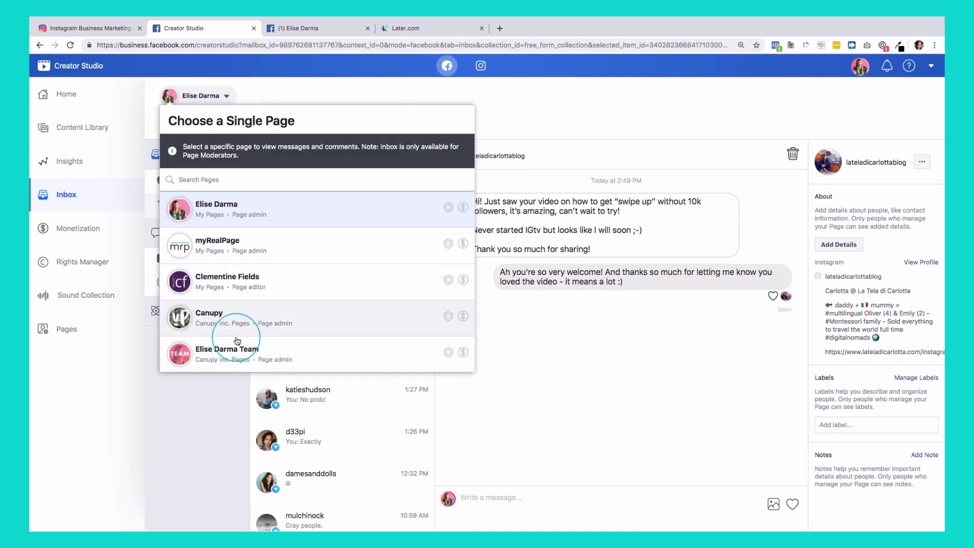
pyautogui.click(300, 28)
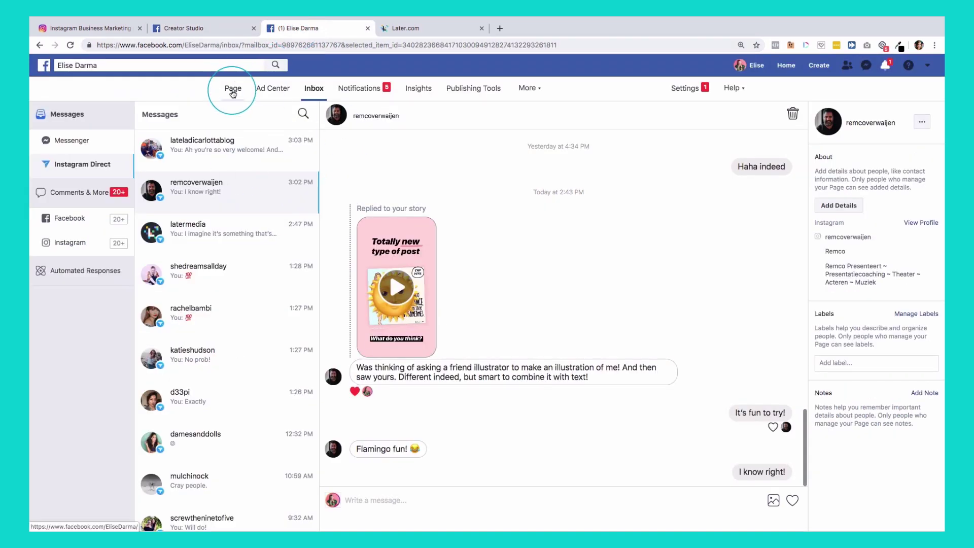
pyautogui.click(314, 88)
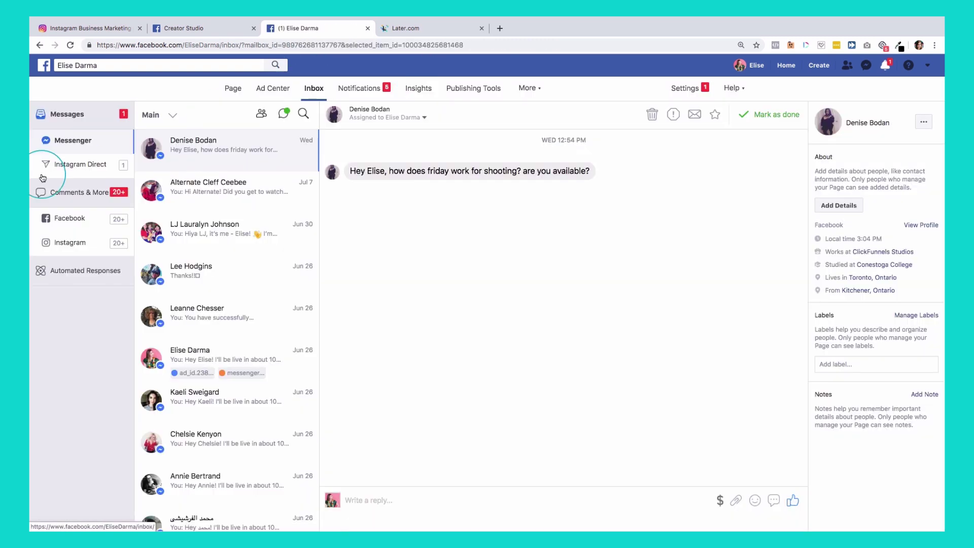
pyautogui.click(82, 164)
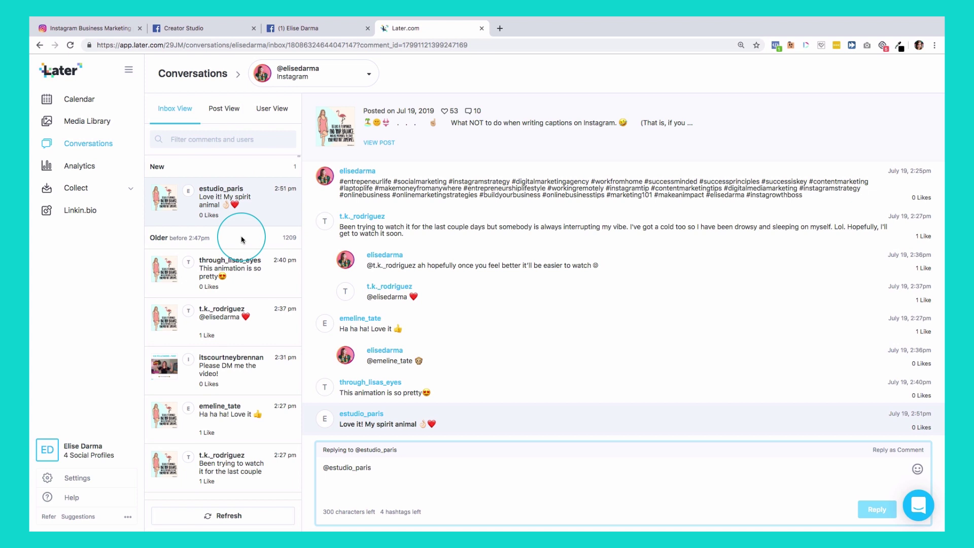
pyautogui.moveTo(229, 271)
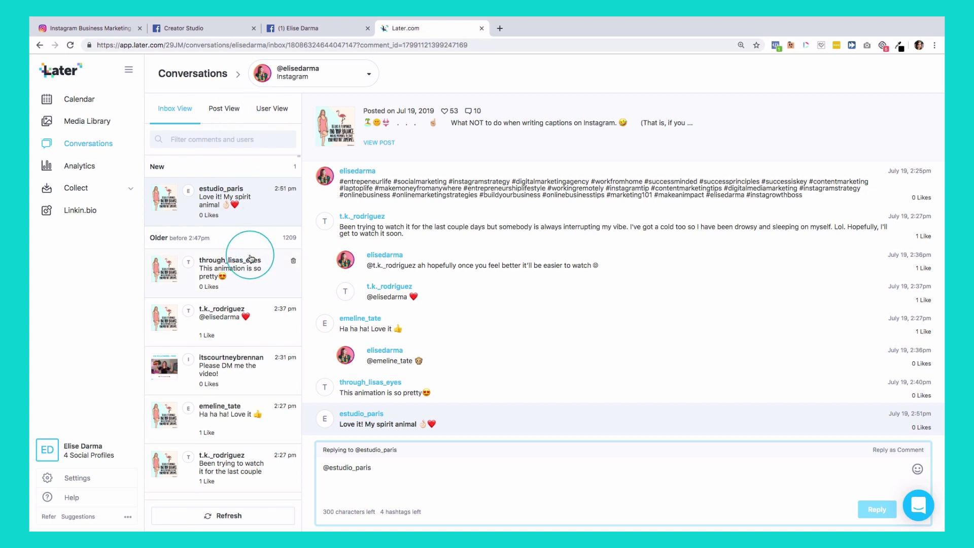
pyautogui.click(244, 271)
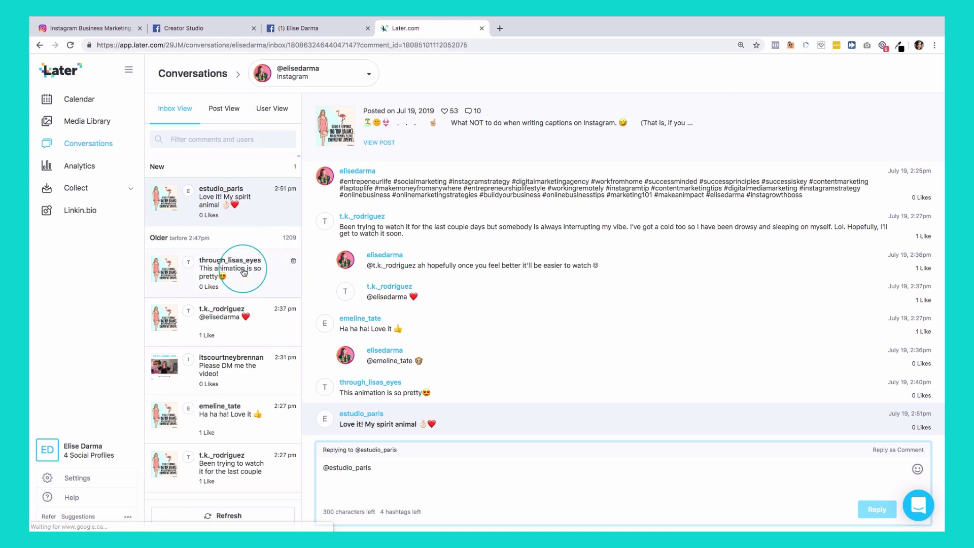
pyautogui.click(235, 197)
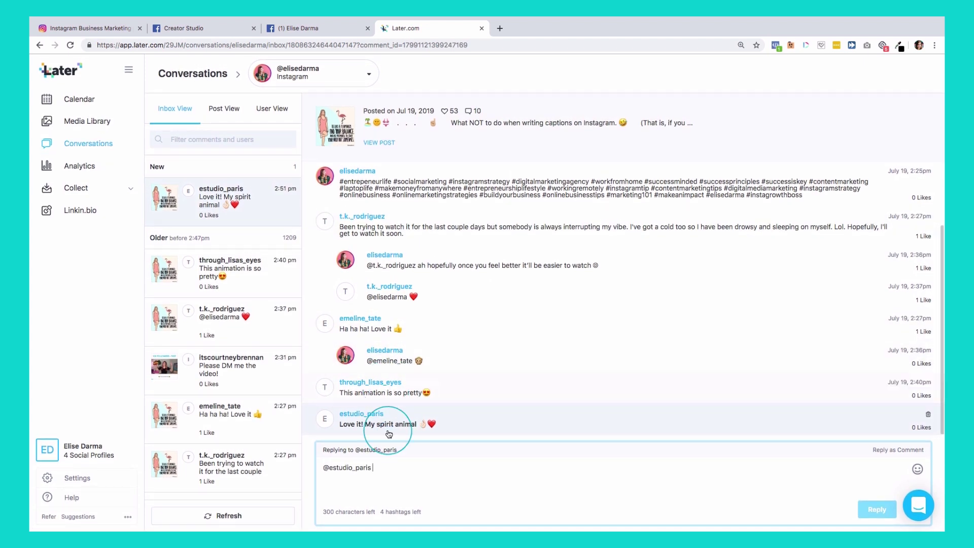
pyautogui.moveTo(430, 386)
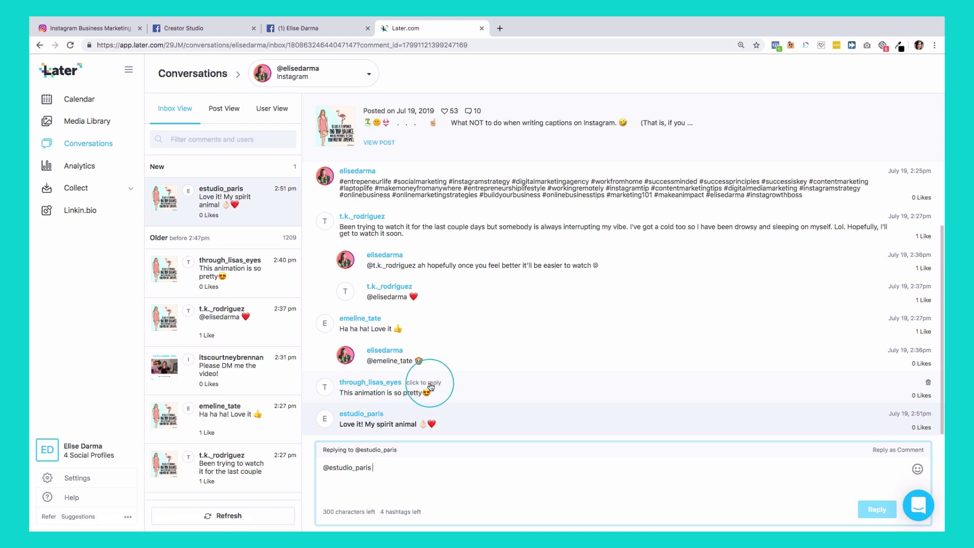
pyautogui.click(431, 385)
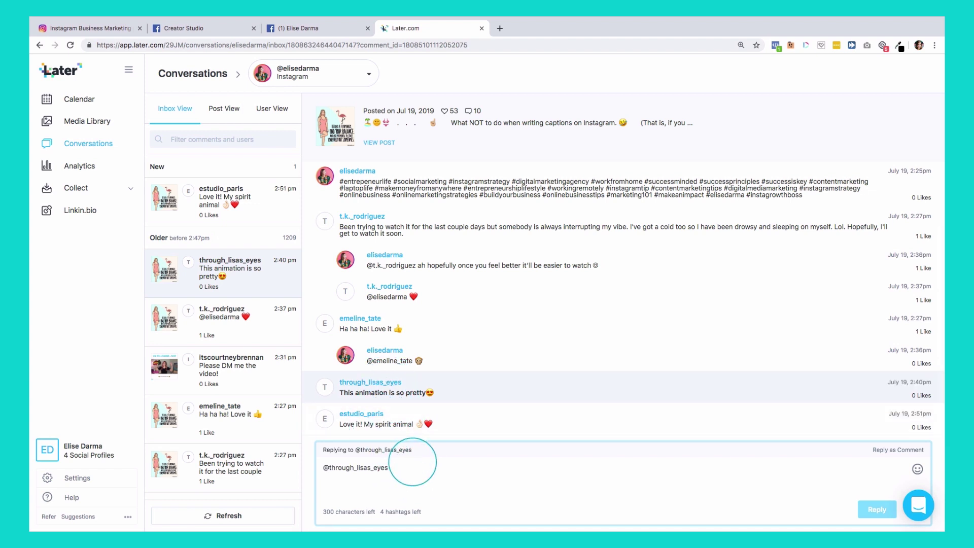
pyautogui.write('thank you so much! I love it too')
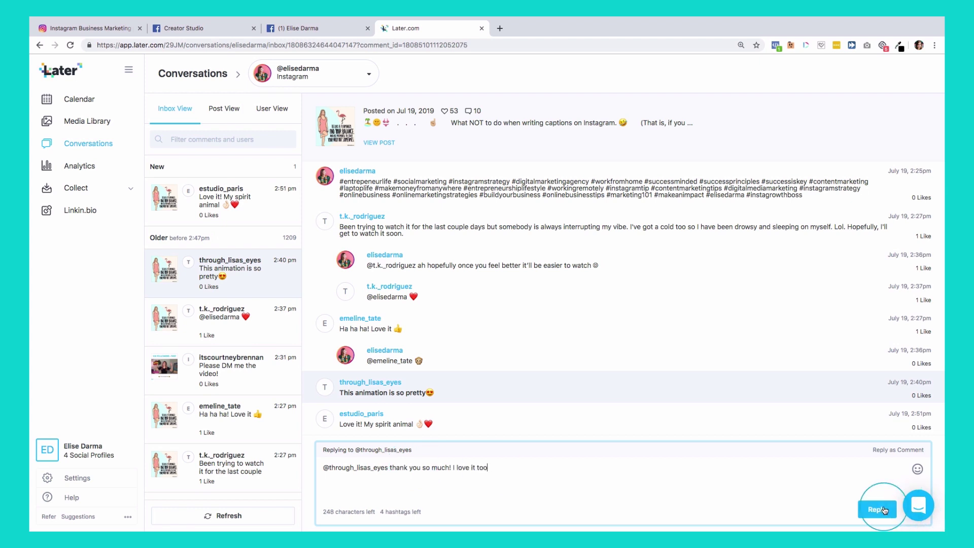
pyautogui.click(877, 509)
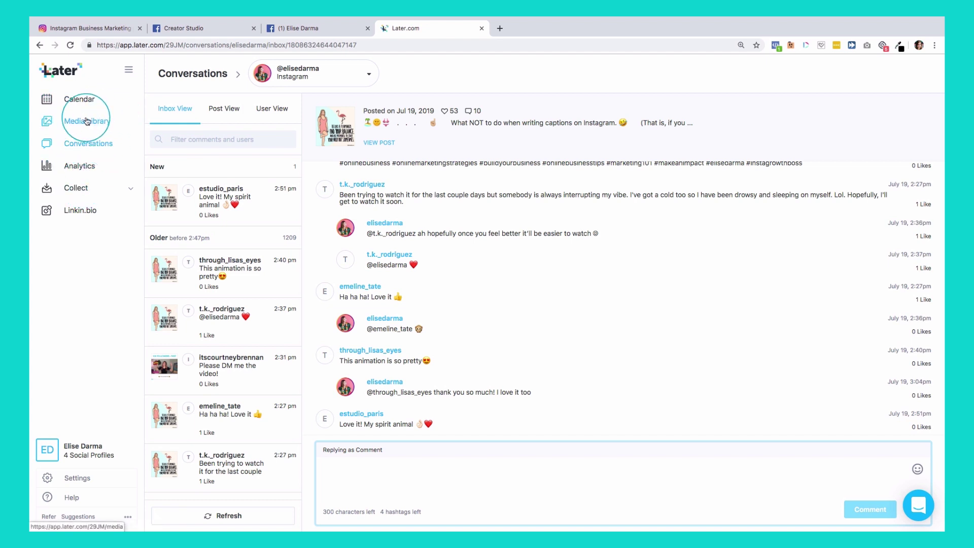
pyautogui.click(102, 126)
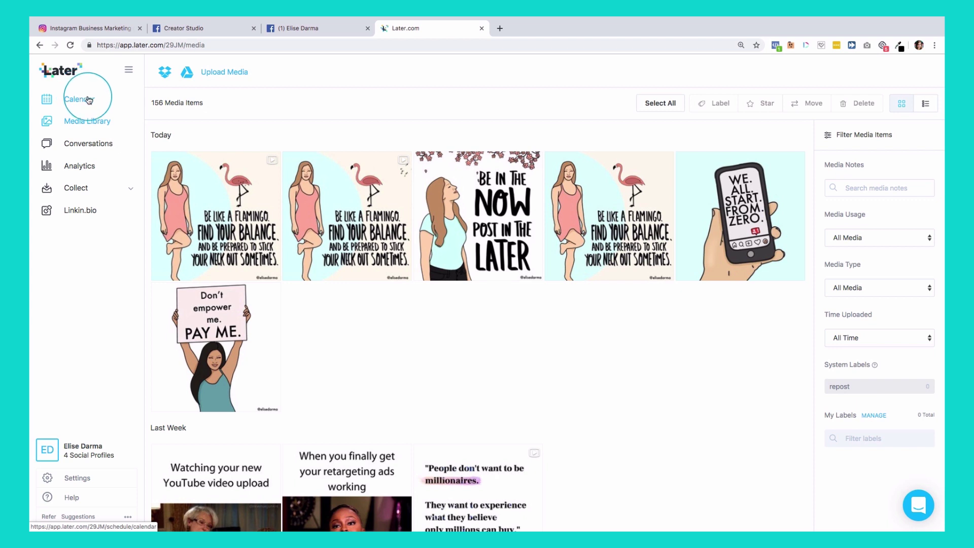
# Step: Drag the PAY ME image onto Friday afternoon in the weekly calendar and begin a Linkin.bio link
pyautogui.click(89, 99)
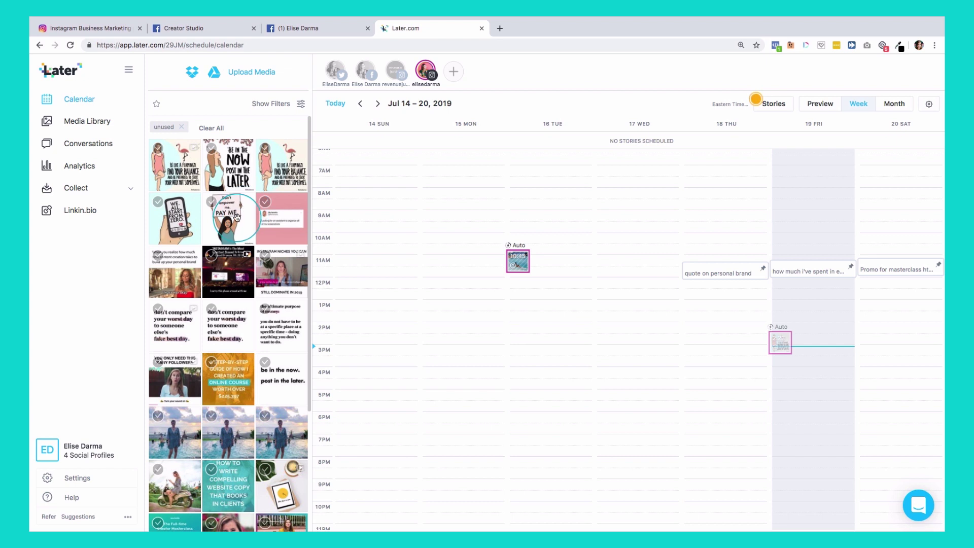
pyautogui.moveTo(226, 217); pyautogui.dragTo(826, 314)
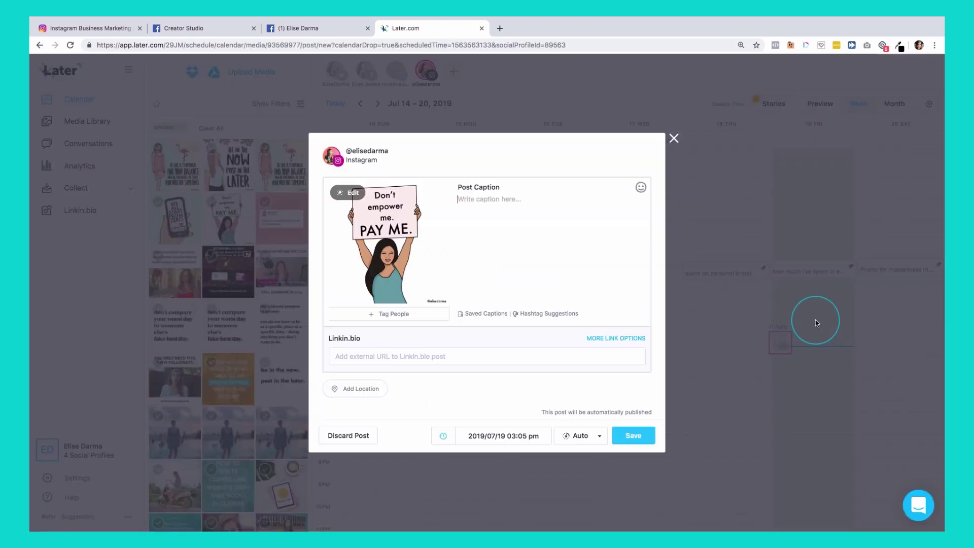
pyautogui.click(382, 358)
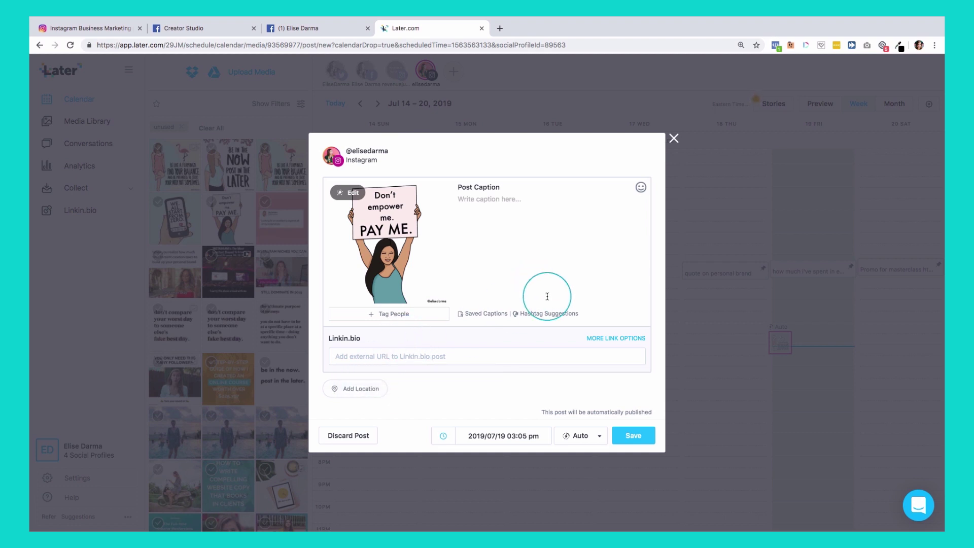
# Step: Browse Hashtag Suggestions and Saved Captions, then discard the unsaved PAY ME post
pyautogui.click(547, 313)
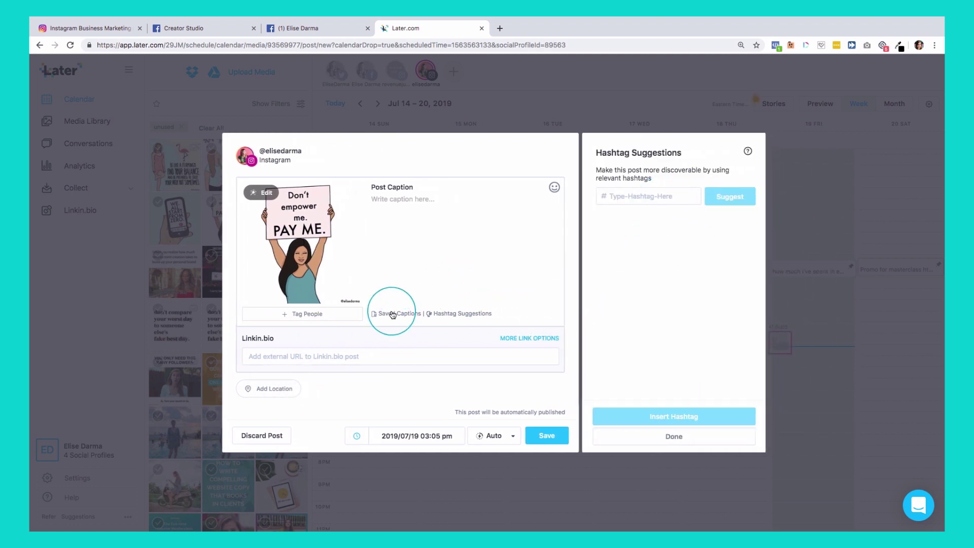
pyautogui.click(392, 313)
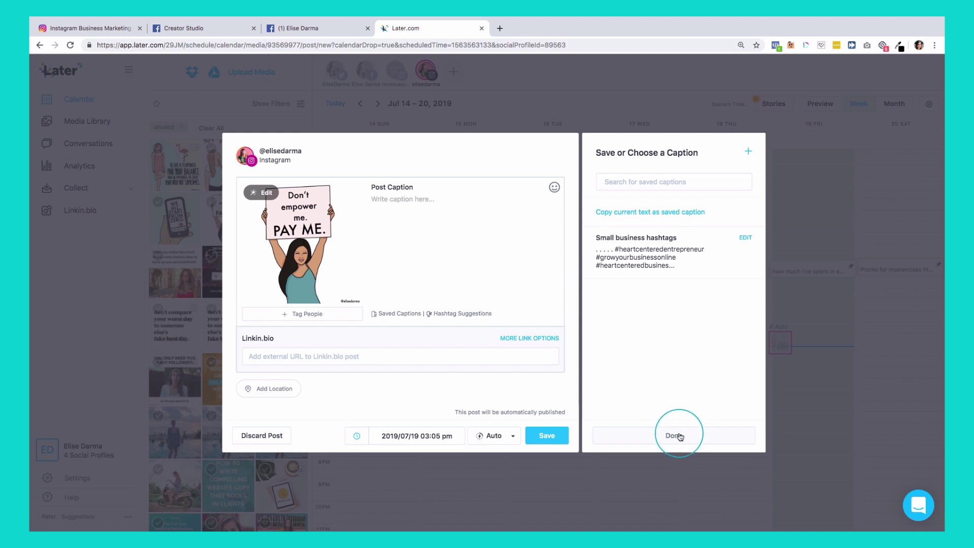
pyautogui.click(797, 270)
pyautogui.click(519, 321)
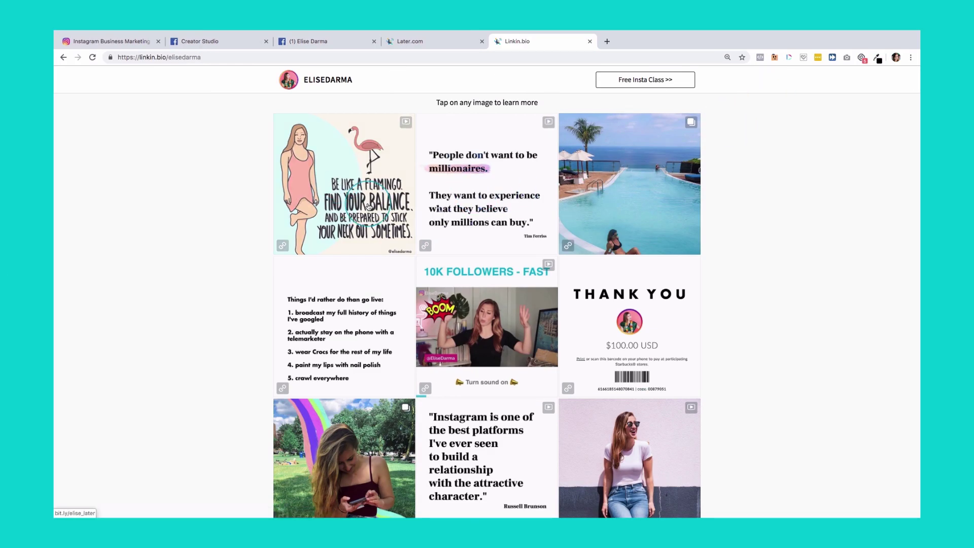
# Step: Open the flamingo post's link to Later's free Instagram captions workshop
pyautogui.click(337, 197)
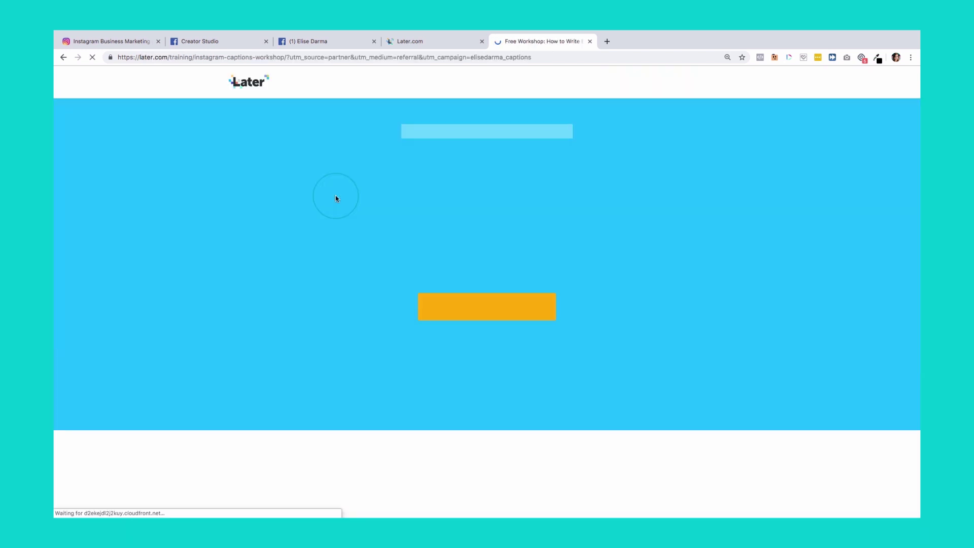